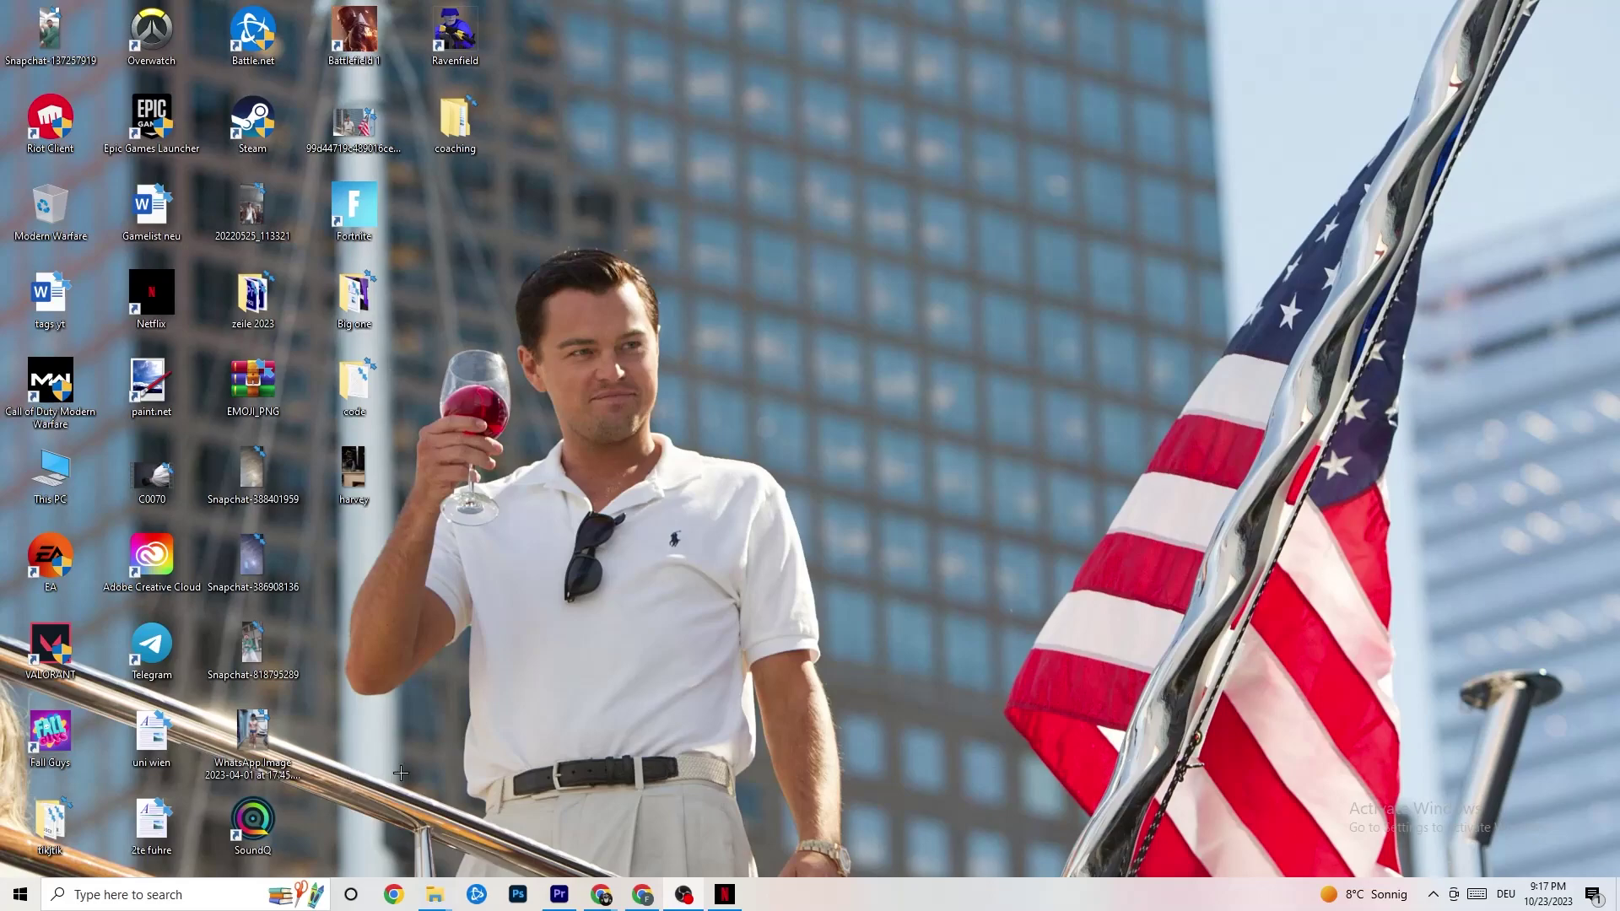
- Open the Windows display settings and review the scaling options for text, apps and other items
{"action": "left_click", "coordinate": [10, 895]}
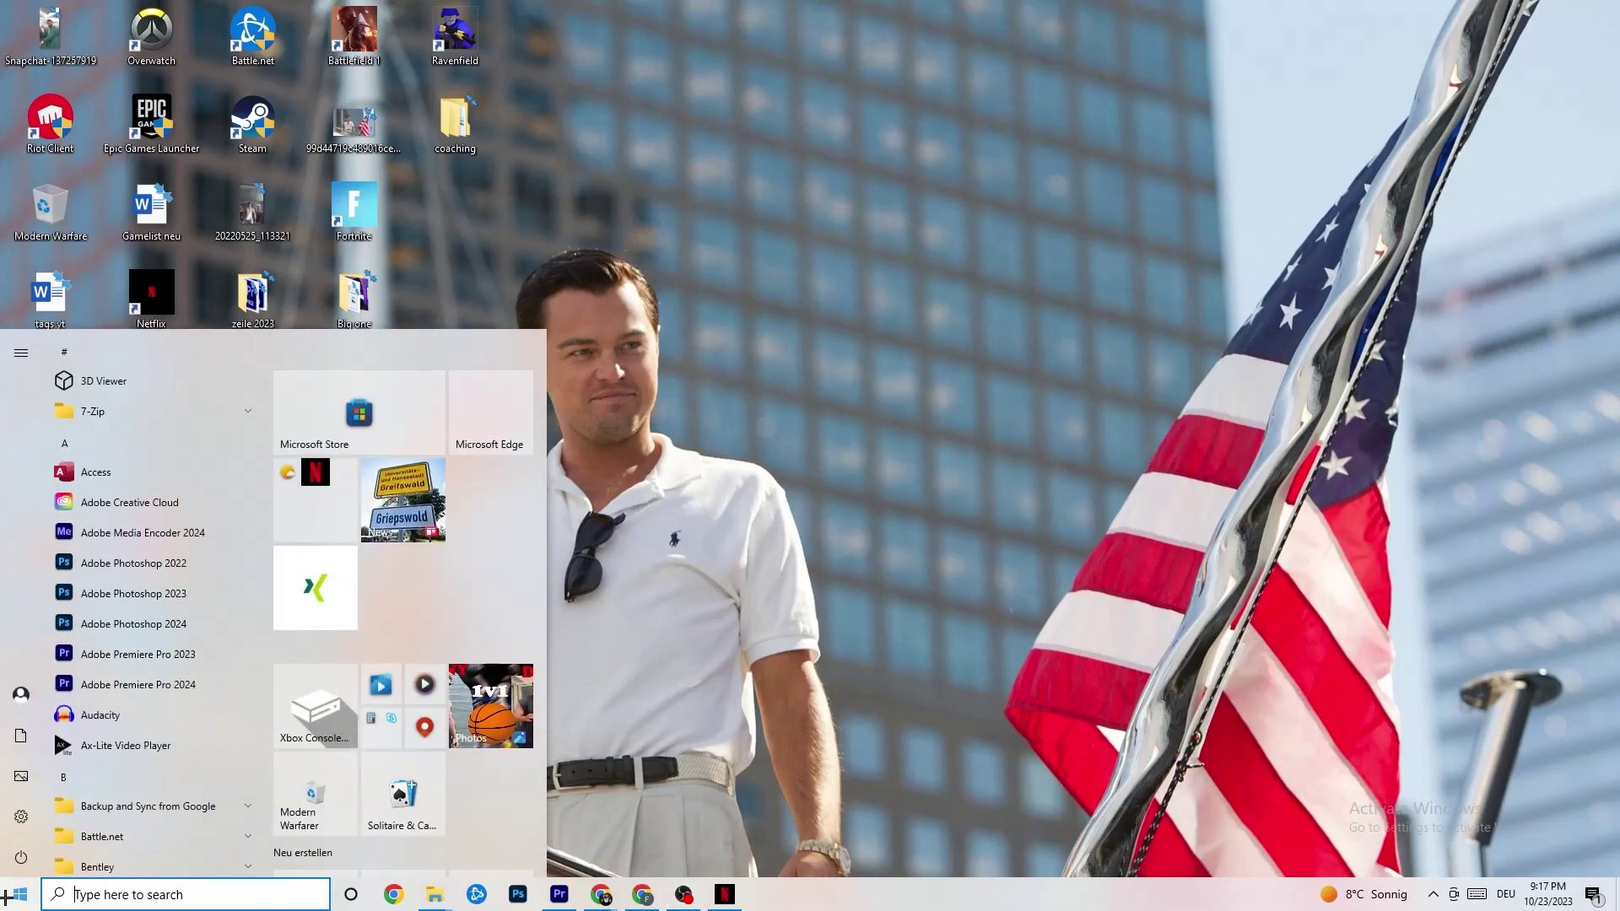
{"action": "left_click", "coordinate": [26, 818]}
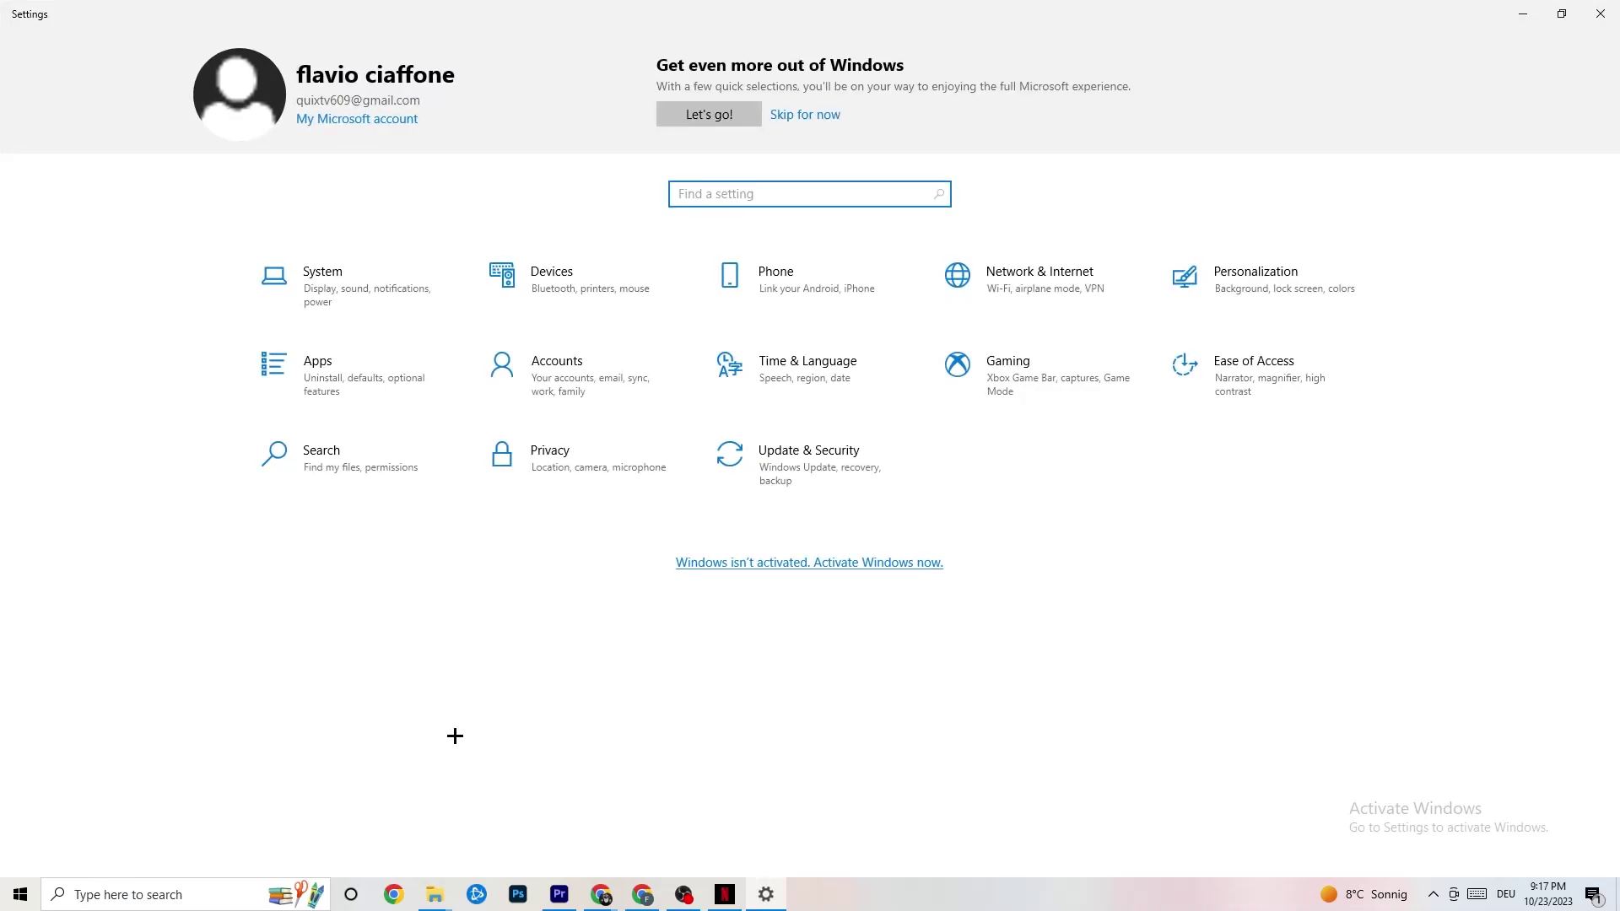
{"action": "left_click", "coordinate": [348, 286]}
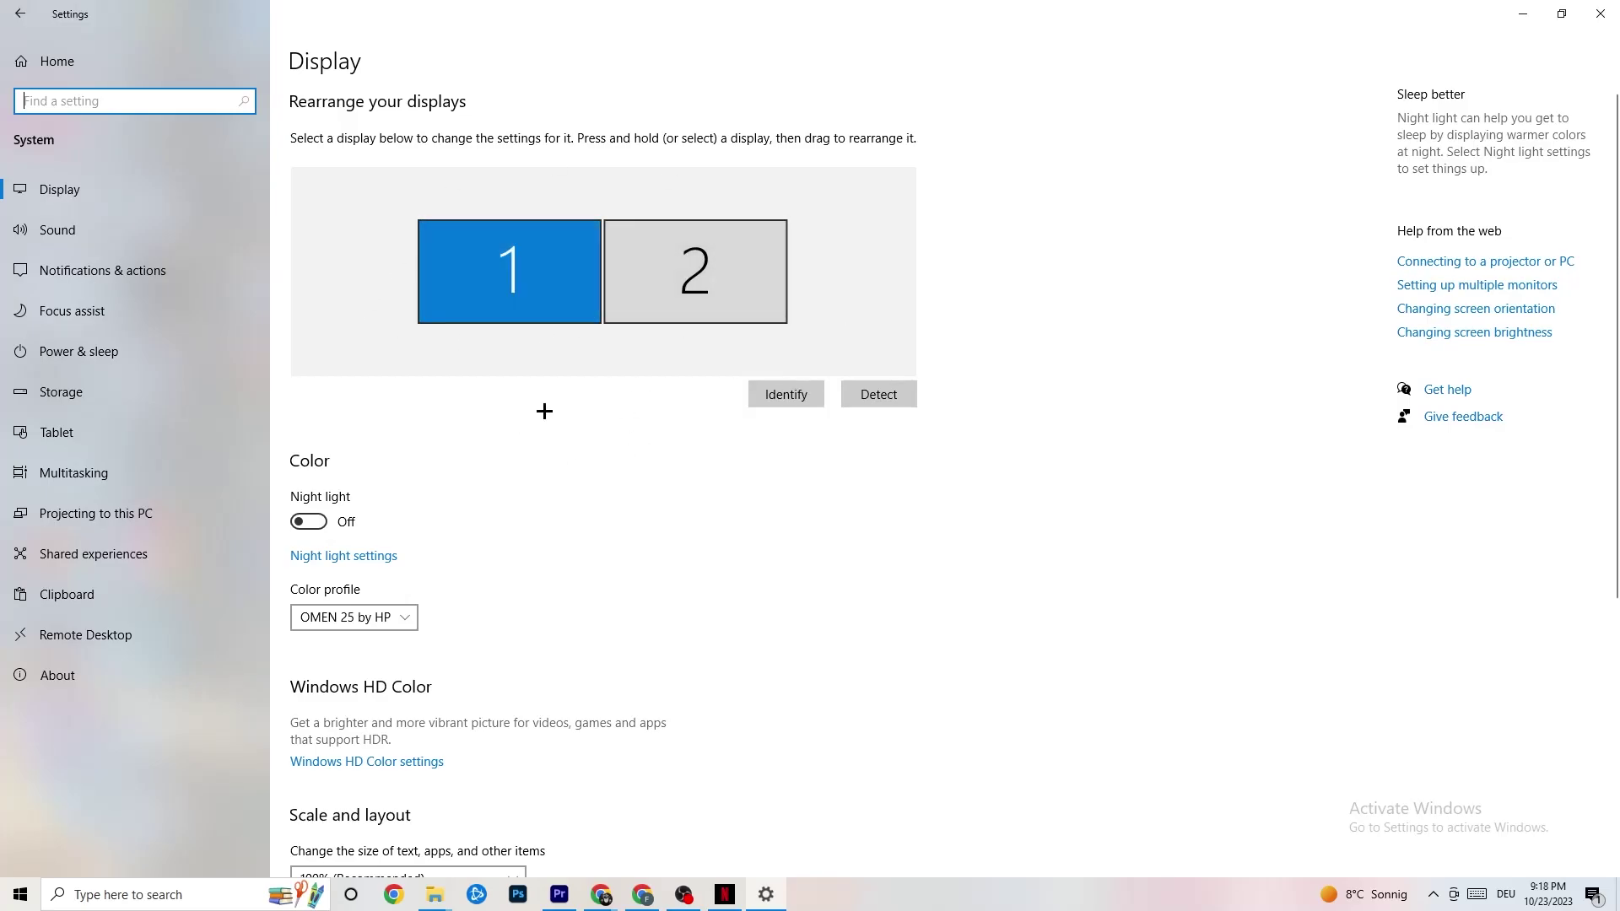
{"action": "scroll", "coordinate": [526, 350], "scroll_direction": "down", "scroll_amount": 4}
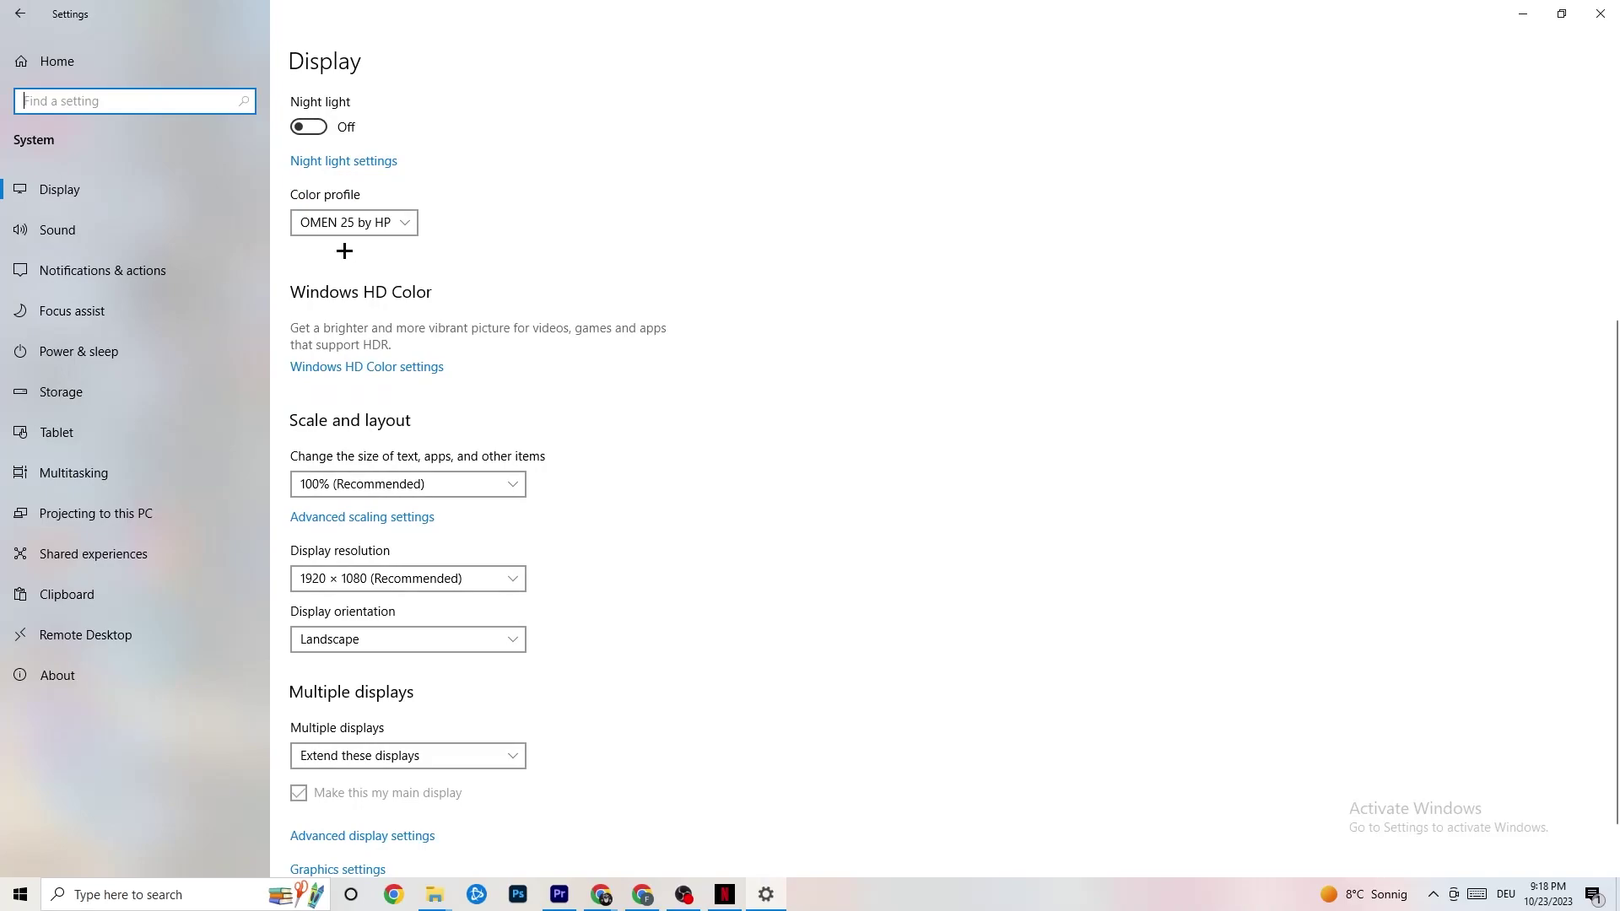
{"action": "left_click", "coordinate": [312, 213]}
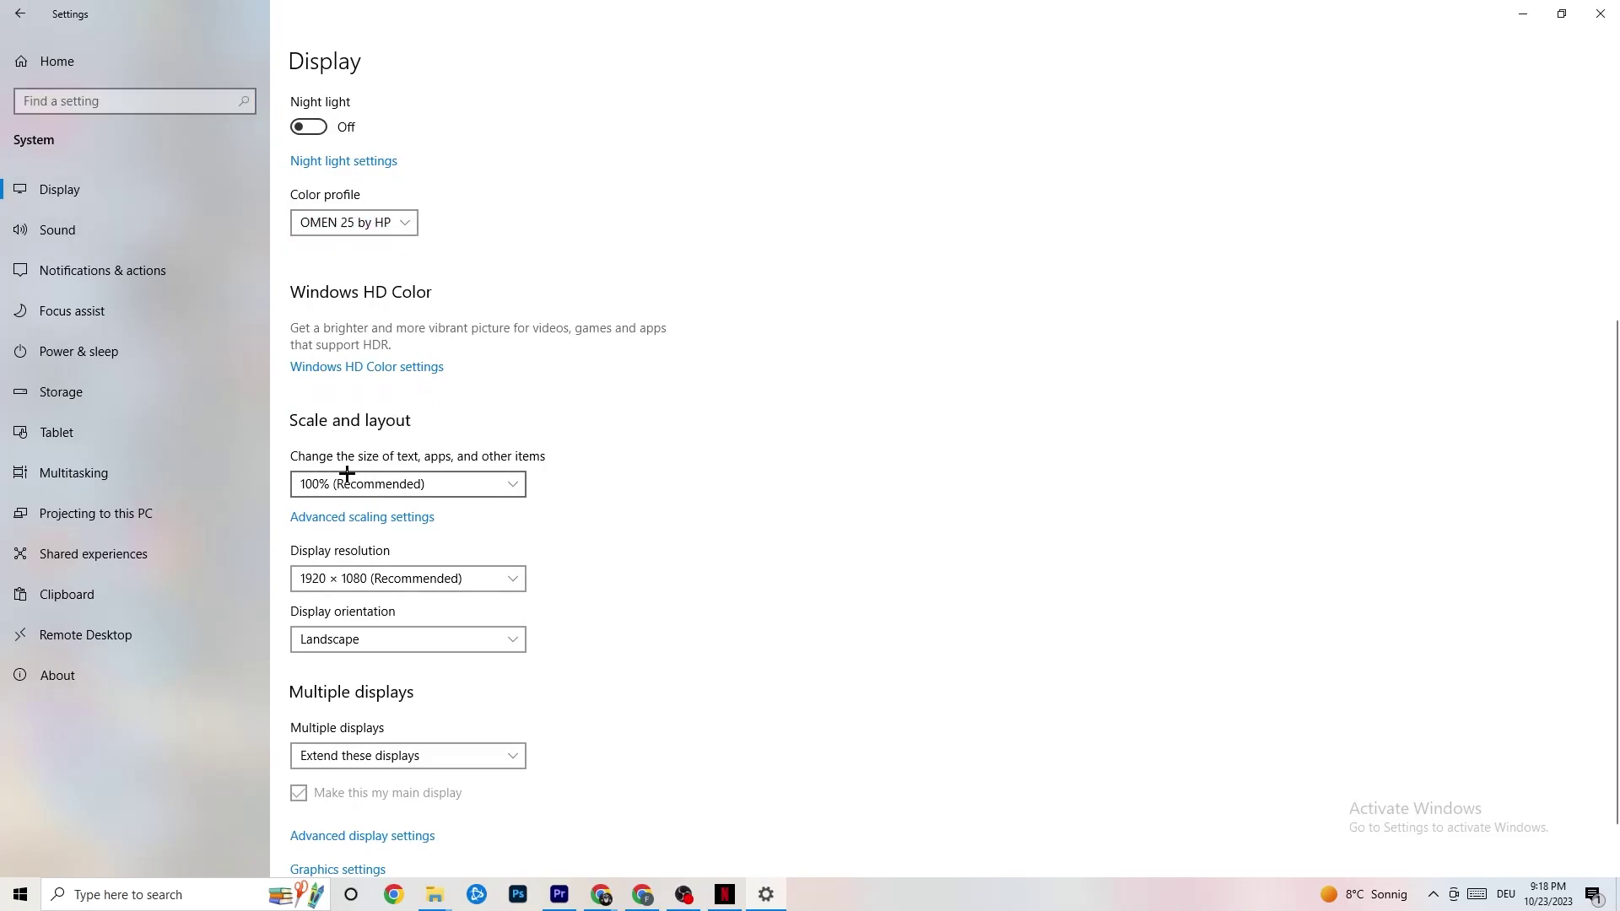
{"action": "left_click", "coordinate": [497, 484]}
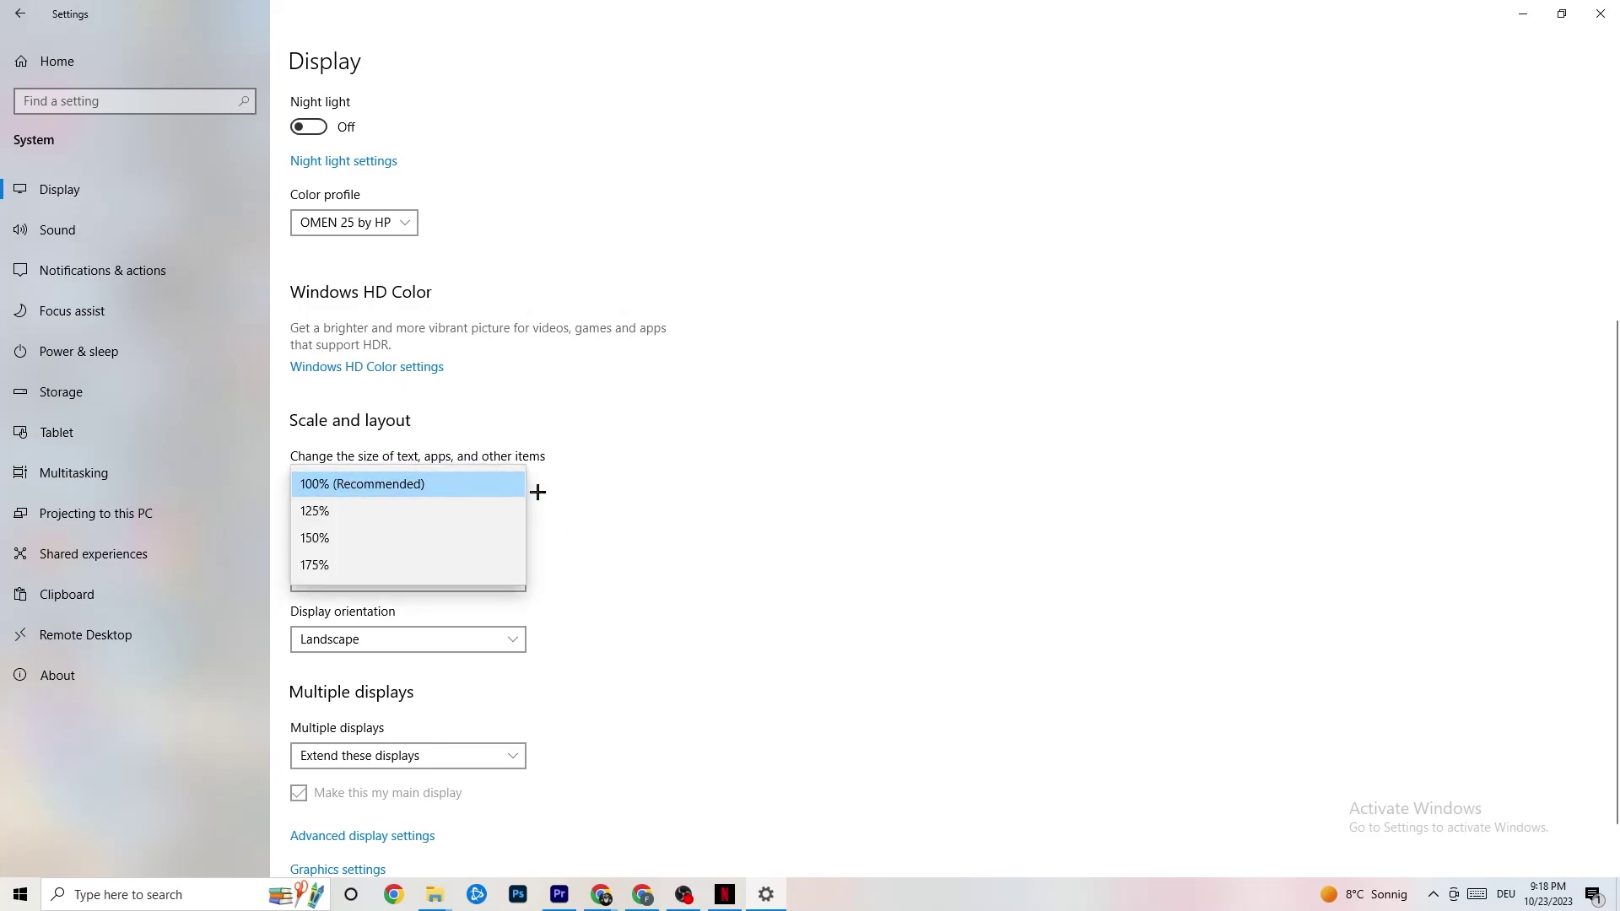
{"action": "left_click", "coordinate": [694, 414]}
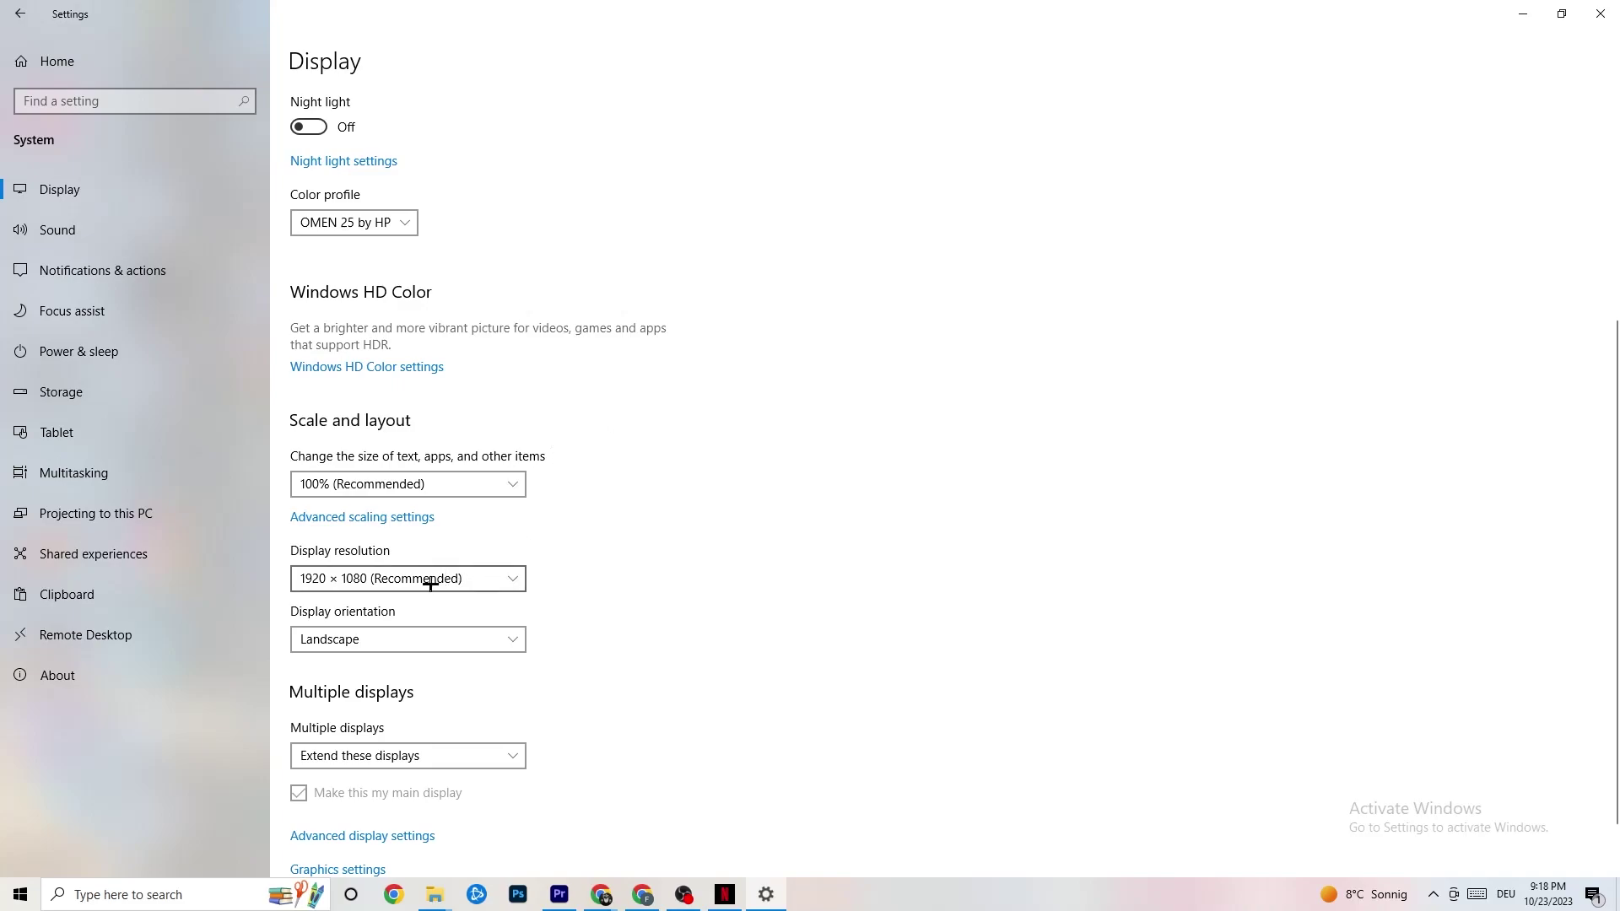
- Review the display resolution options for display 1 without changing the selection
{"action": "left_click", "coordinate": [517, 578]}
{"action": "left_click", "coordinate": [704, 528]}
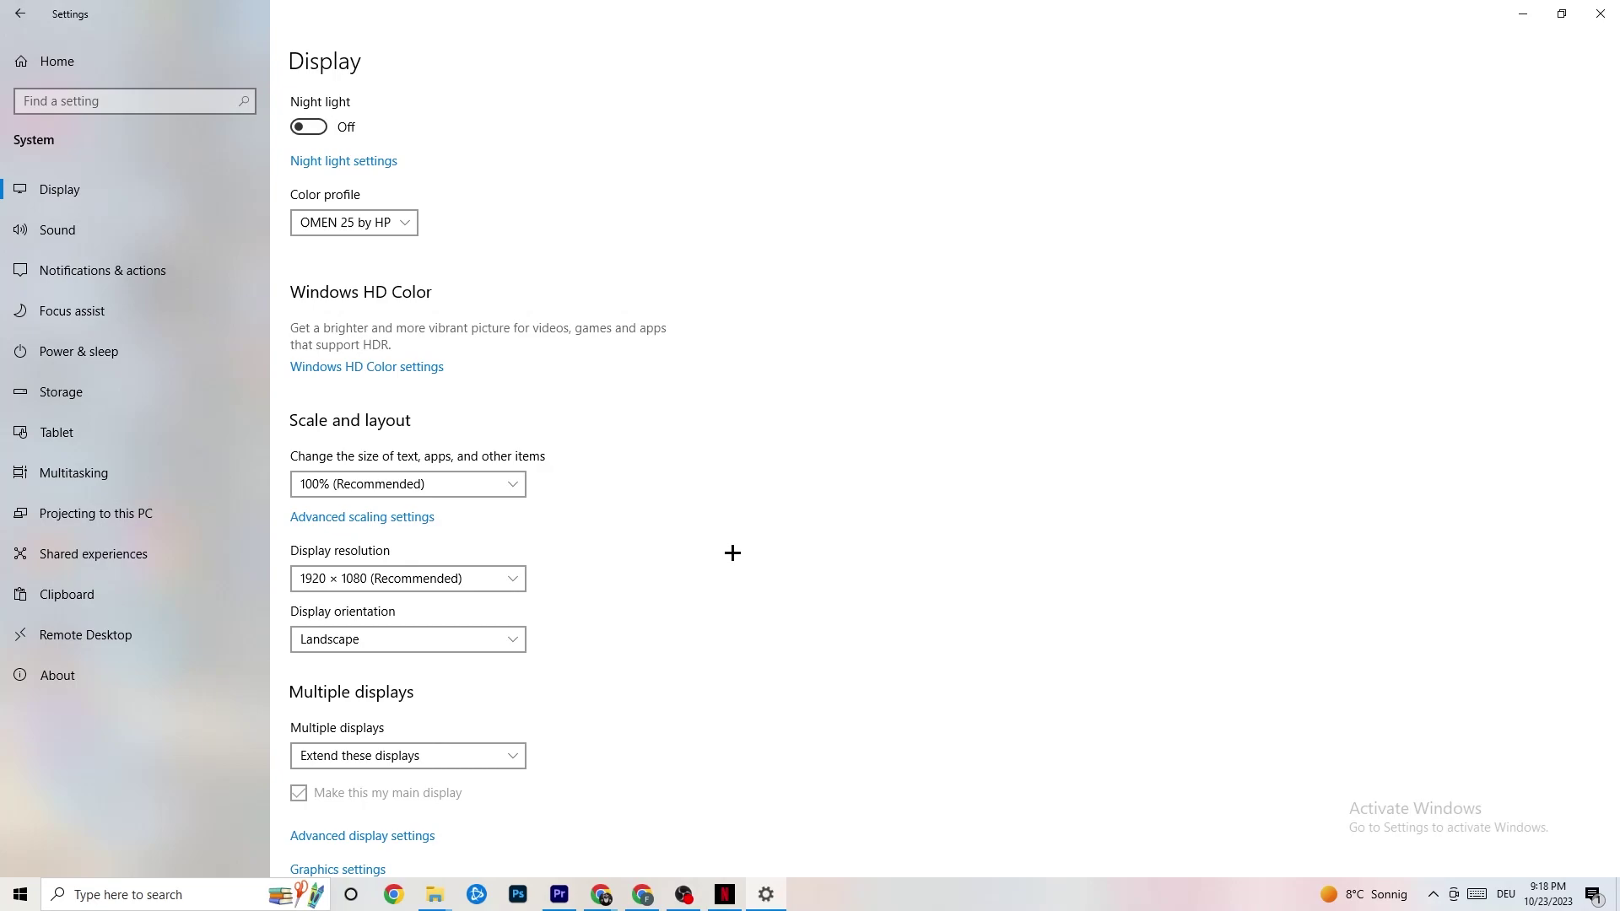
{"action": "left_click", "coordinate": [521, 579]}
{"action": "left_click", "coordinate": [607, 560]}
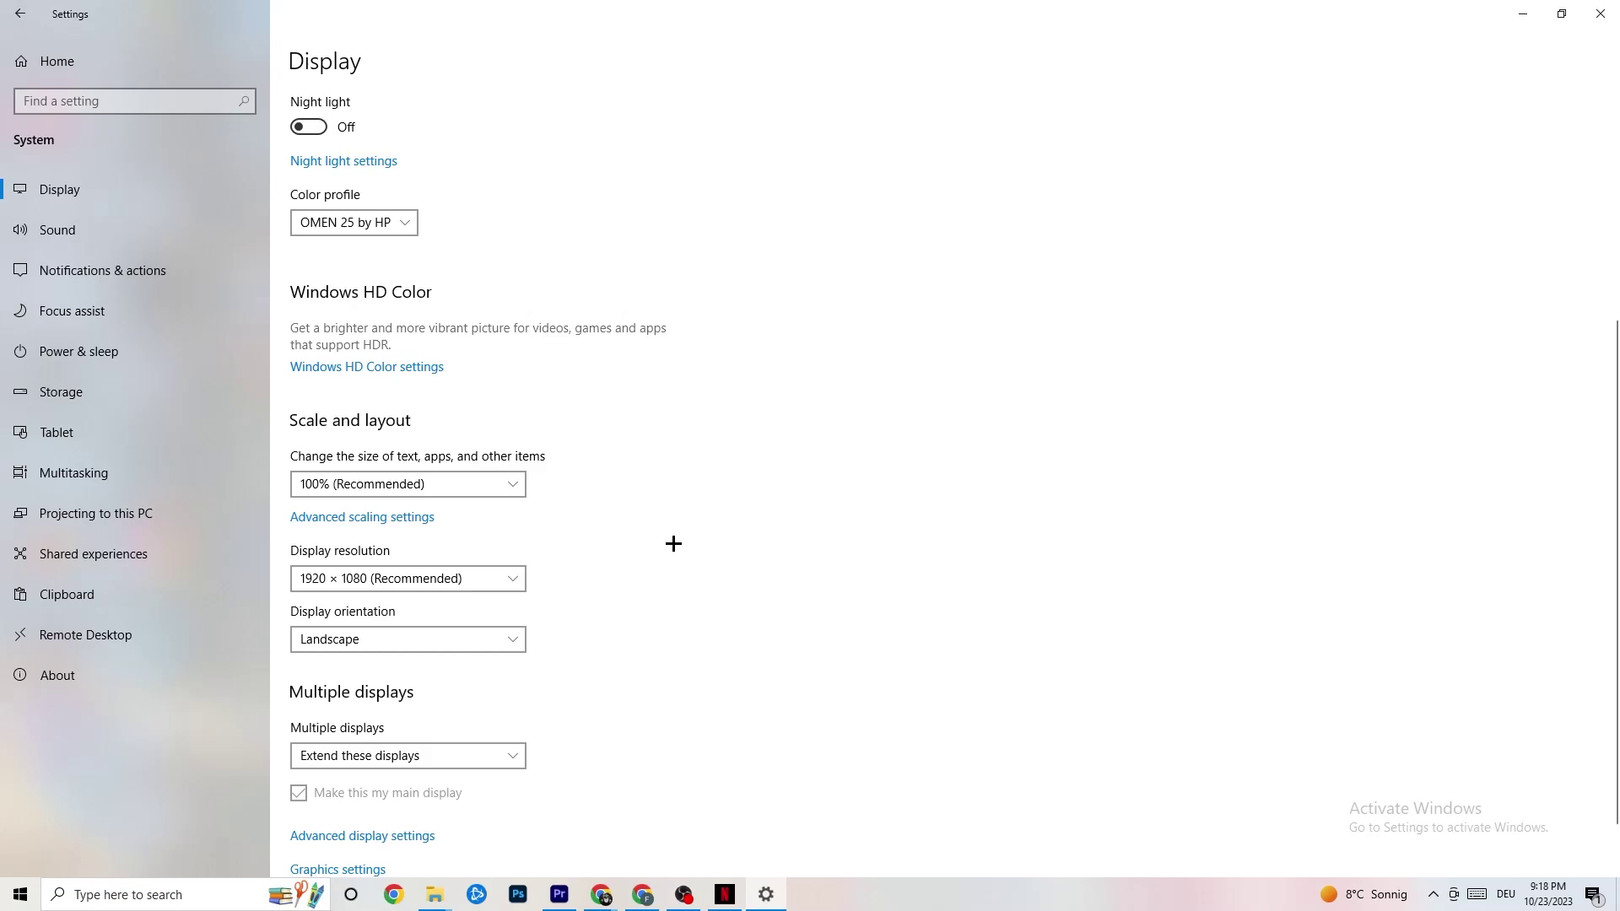
- Open the Storage Sense configuration and review the recycle bin cleanup and run frequency options, leaving them as they are
{"action": "left_click", "coordinate": [105, 405]}
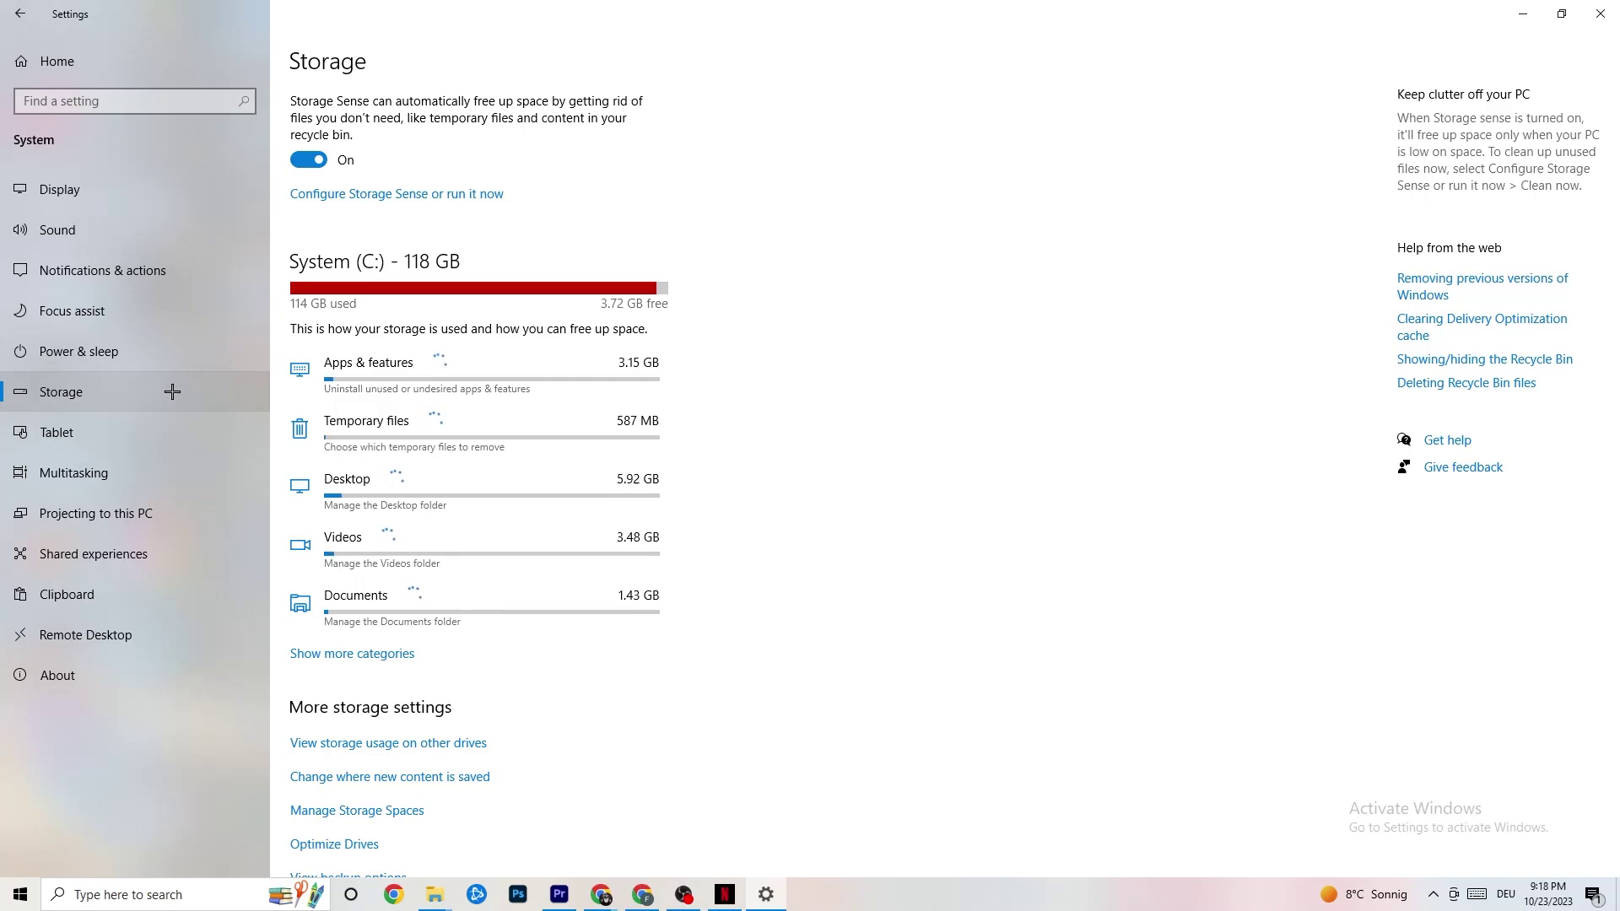
{"action": "left_click", "coordinate": [466, 195]}
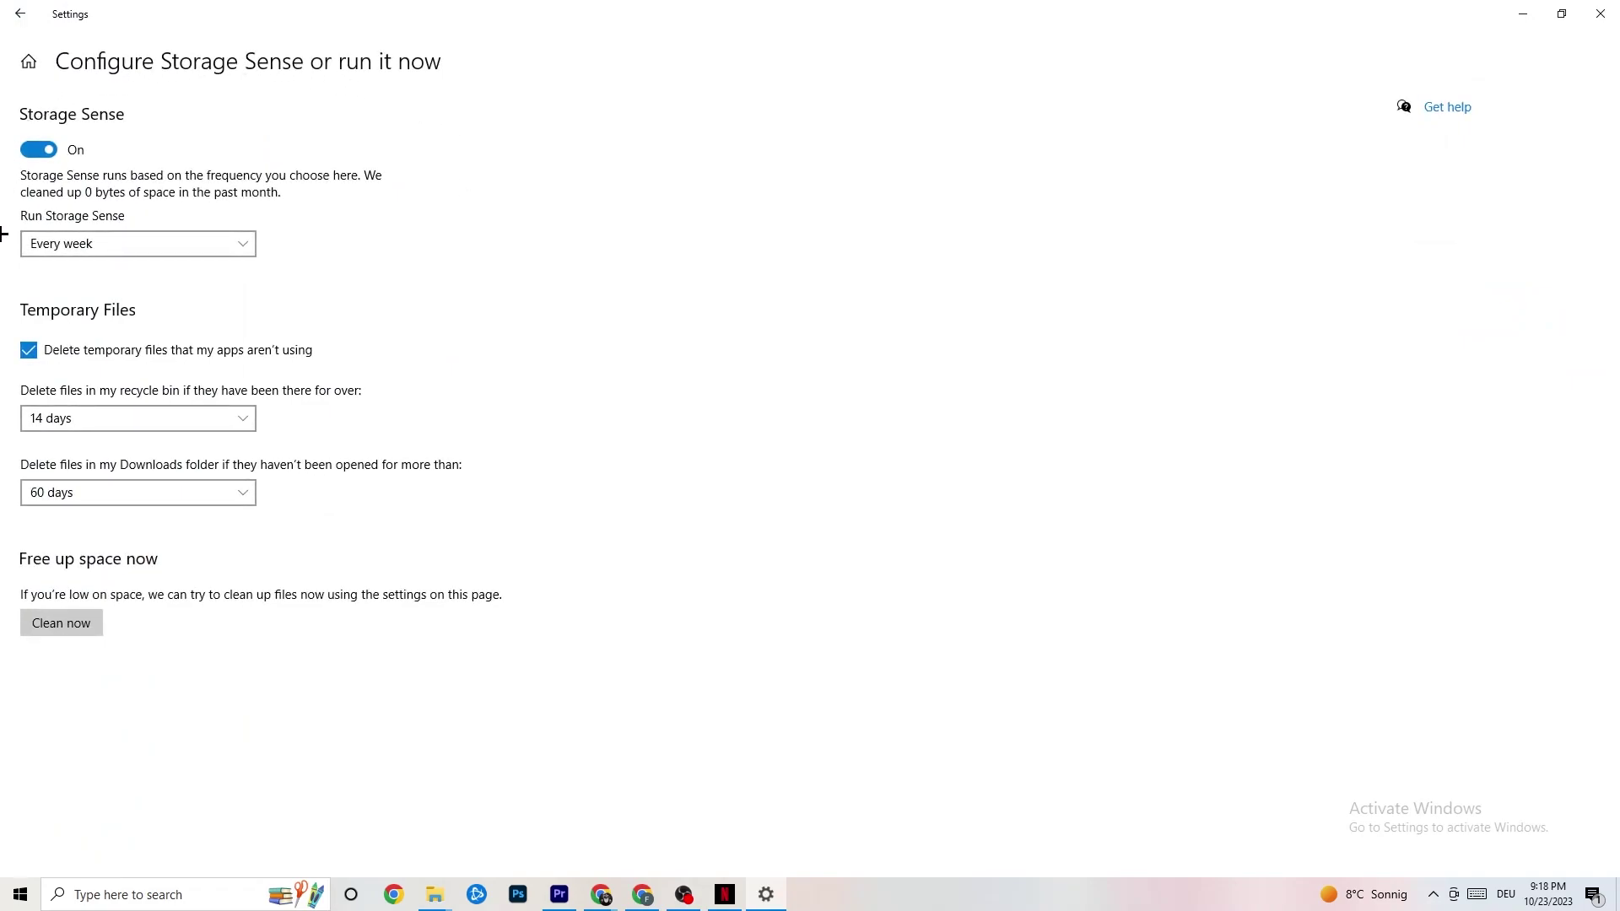
{"action": "left_click", "coordinate": [169, 415]}
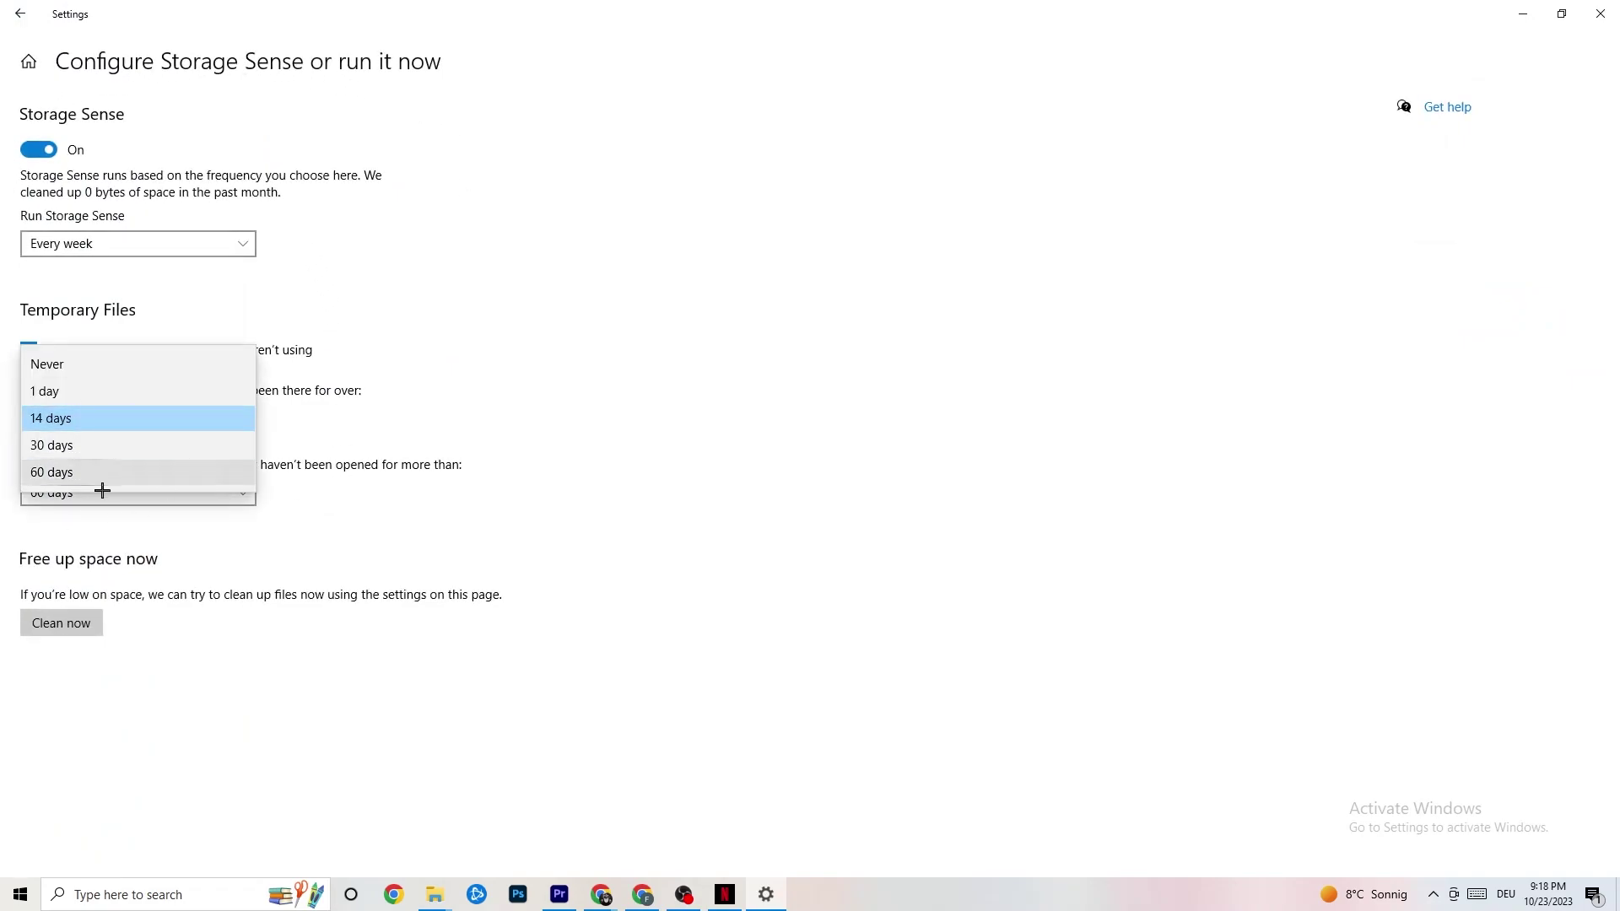
{"action": "left_click", "coordinate": [282, 332]}
{"action": "left_click", "coordinate": [153, 252]}
{"action": "left_click", "coordinate": [160, 242]}
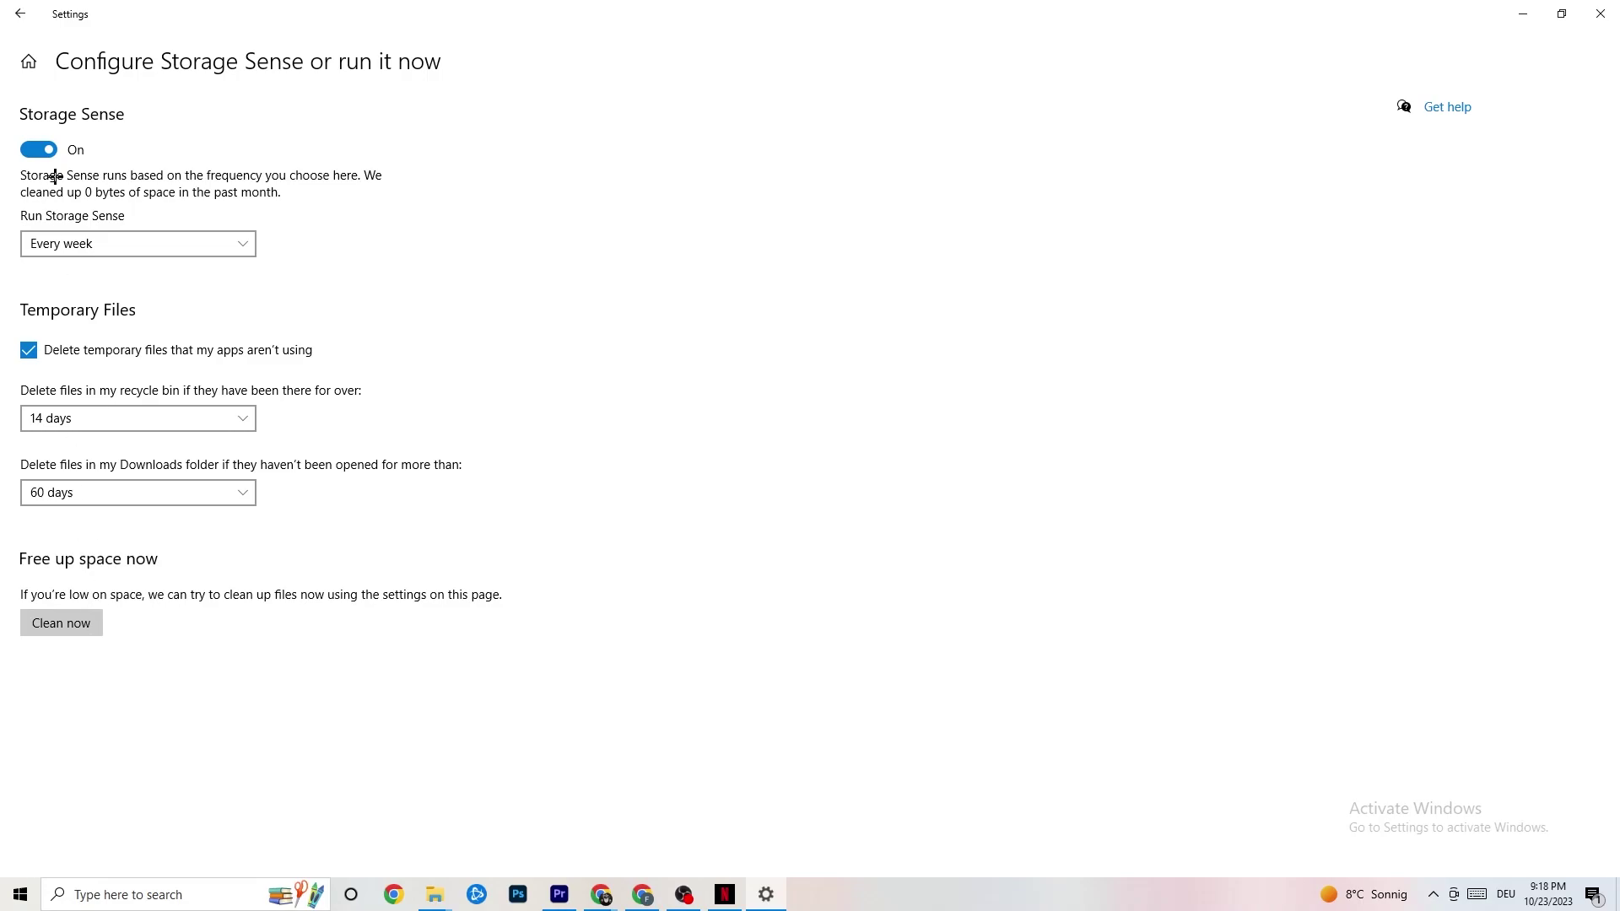
{"action": "left_click", "coordinate": [20, 12]}
{"action": "left_click", "coordinate": [19, 13]}
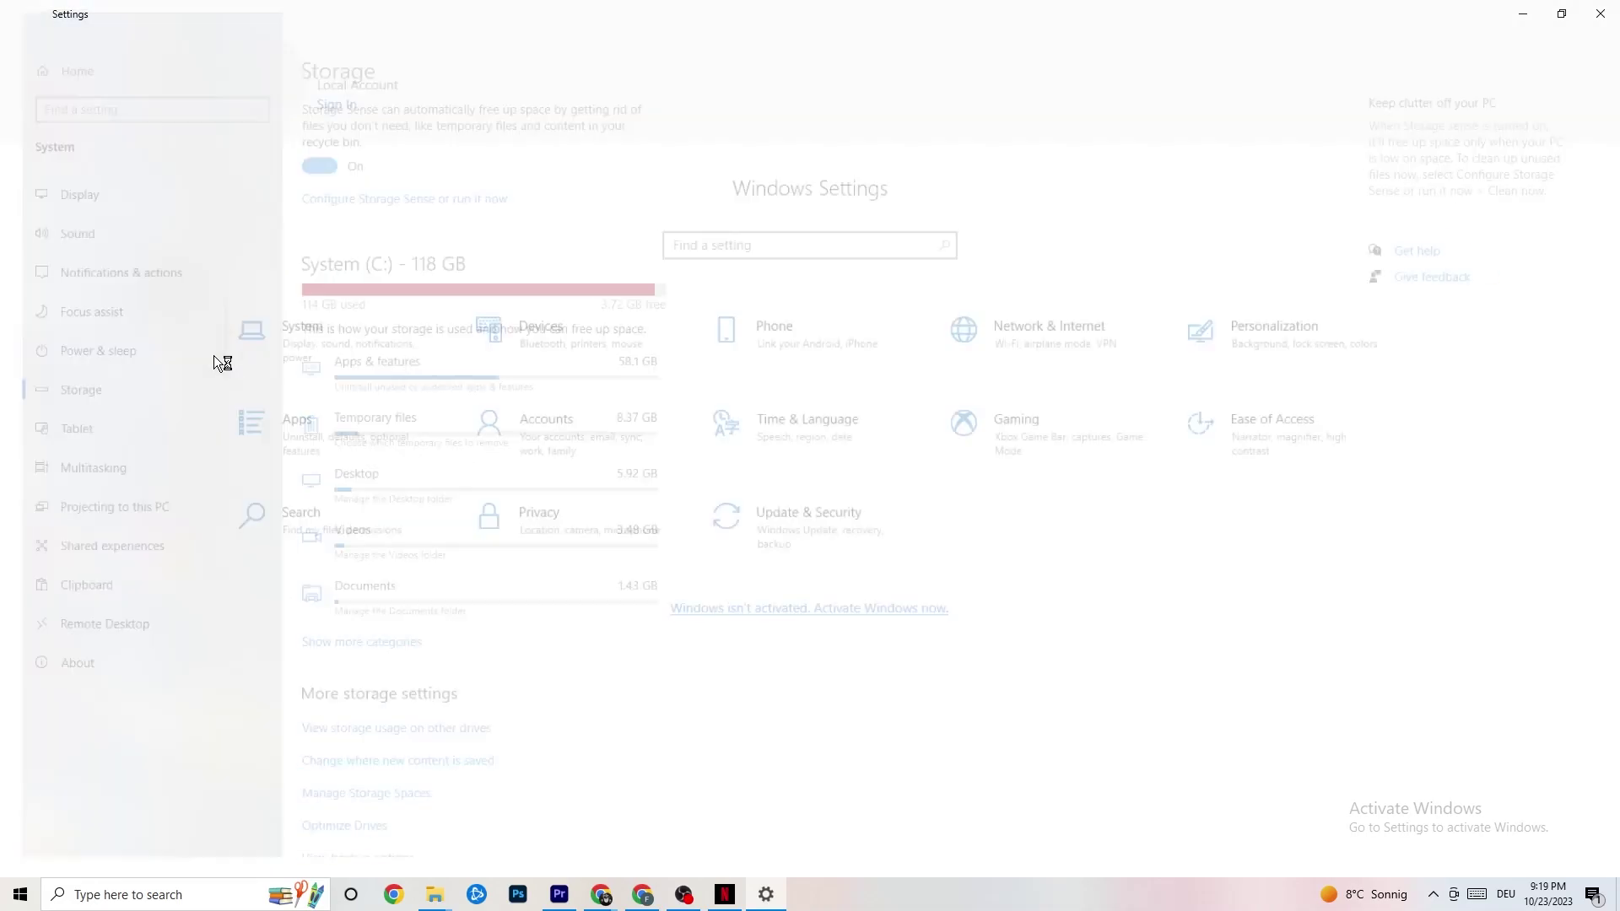
- Review the power plans in the additional power settings of Power & sleep, and return to the Settings home page
{"action": "left_click", "coordinate": [379, 275]}
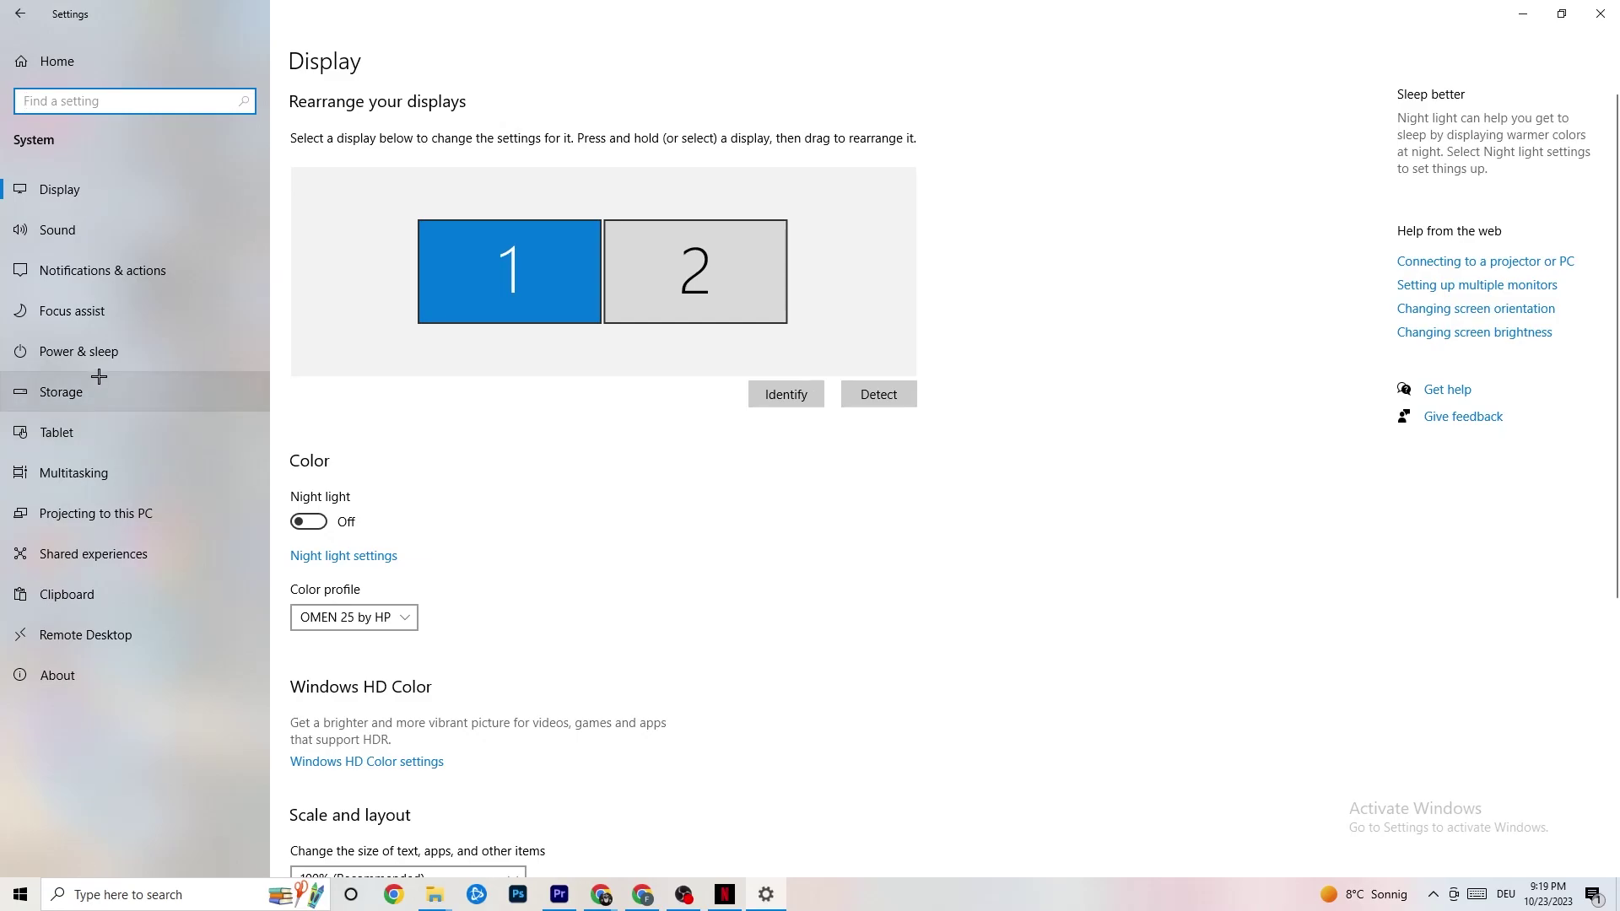
{"action": "left_click", "coordinate": [56, 345]}
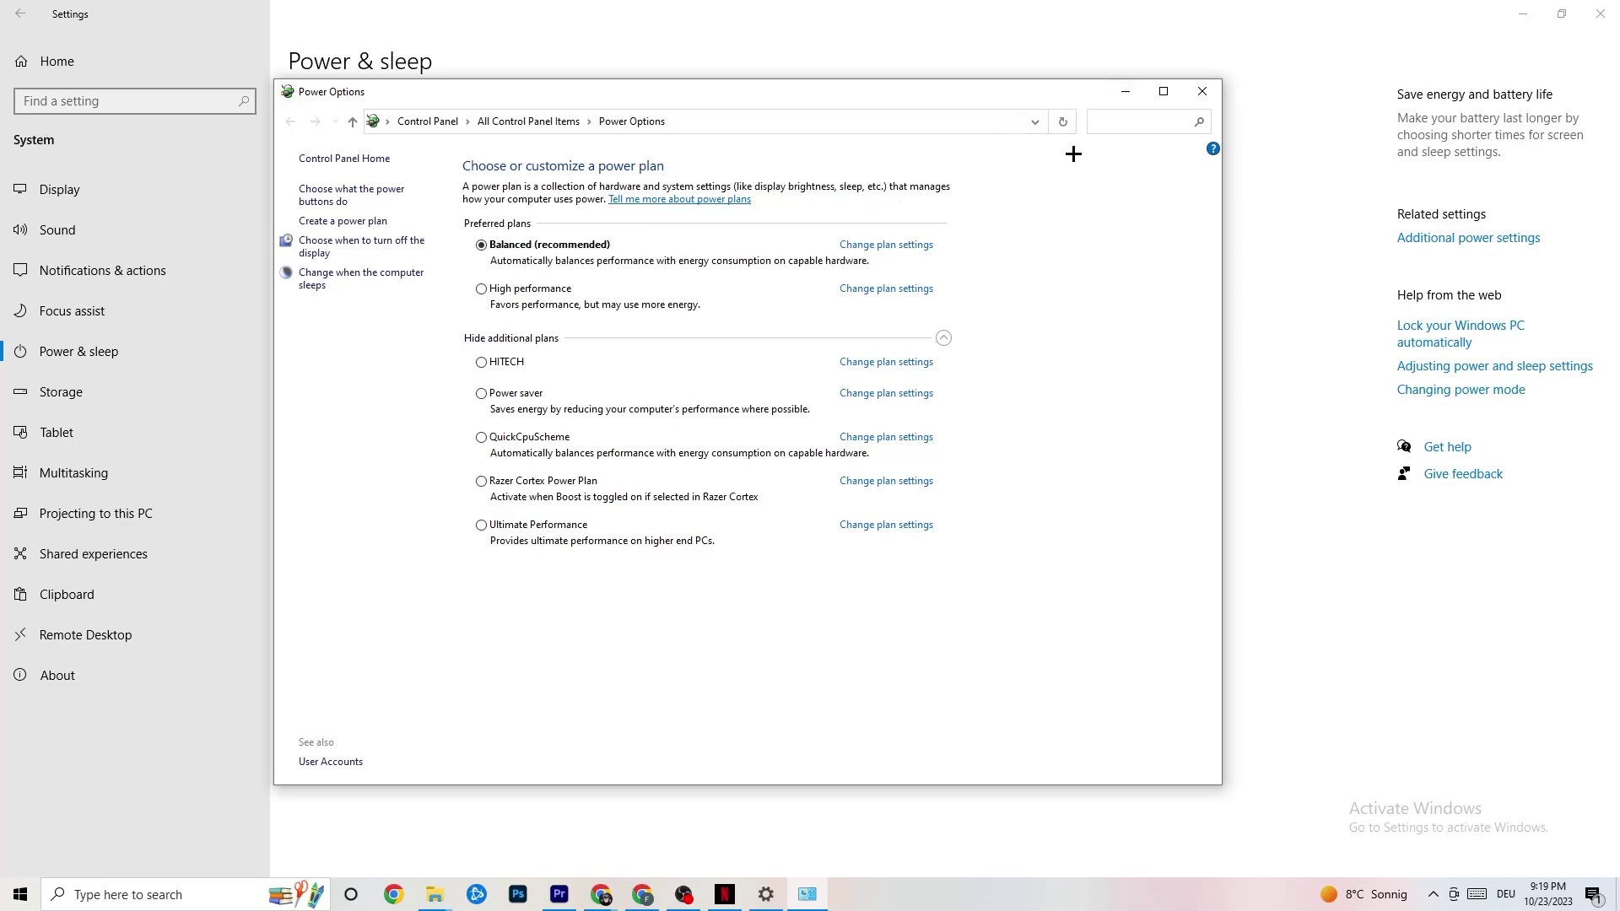
{"action": "left_click", "coordinate": [1207, 95]}
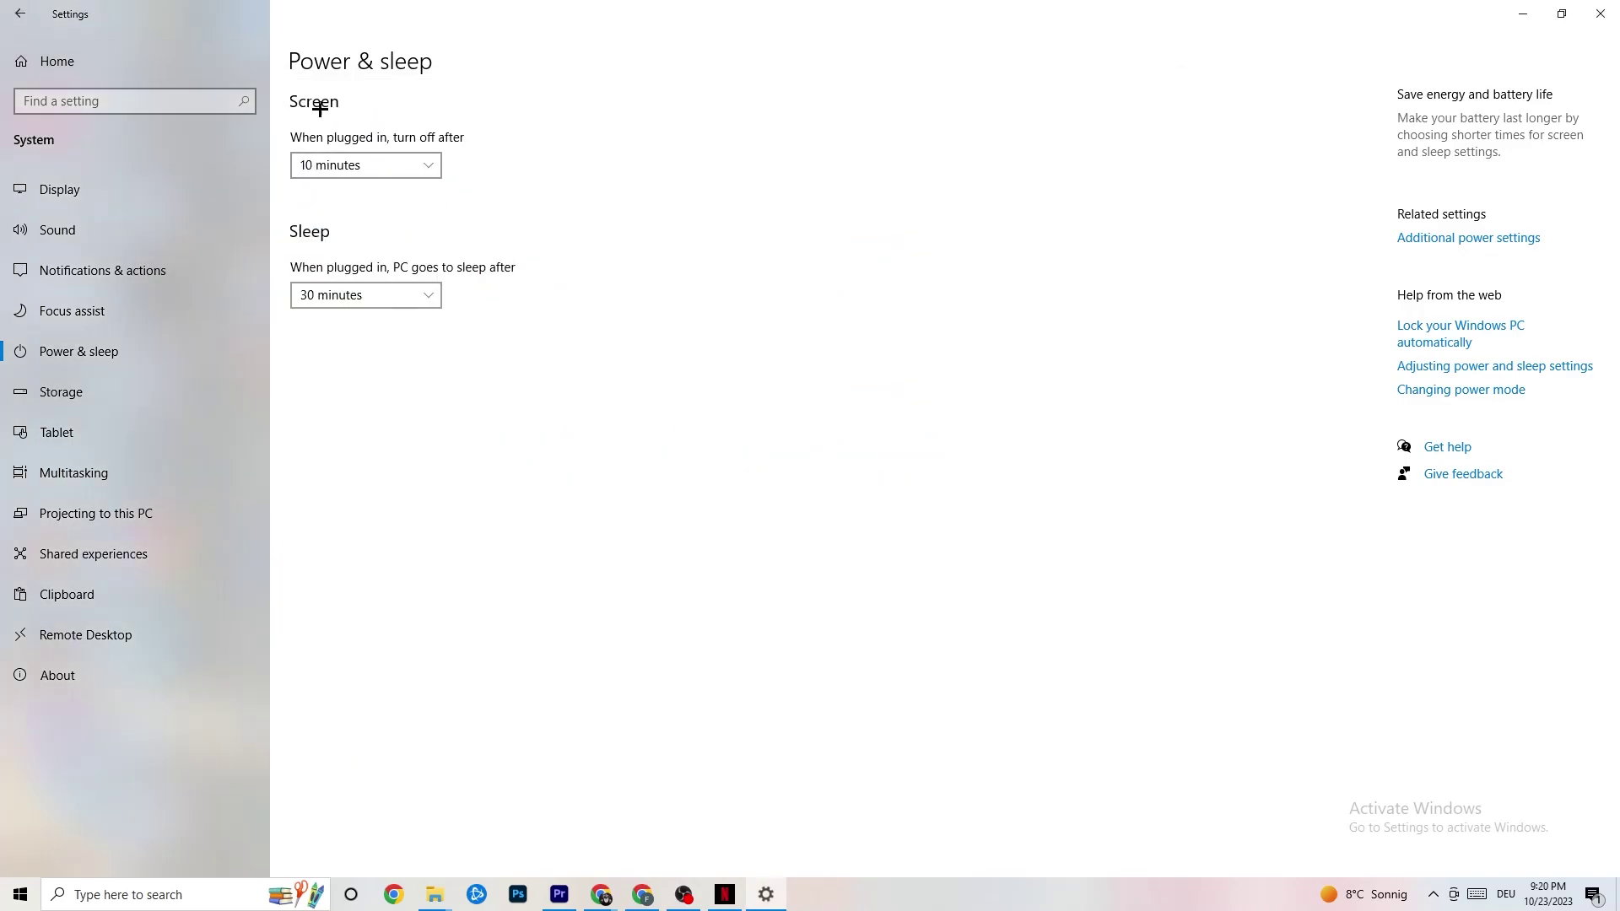
{"action": "left_click", "coordinate": [28, 12]}
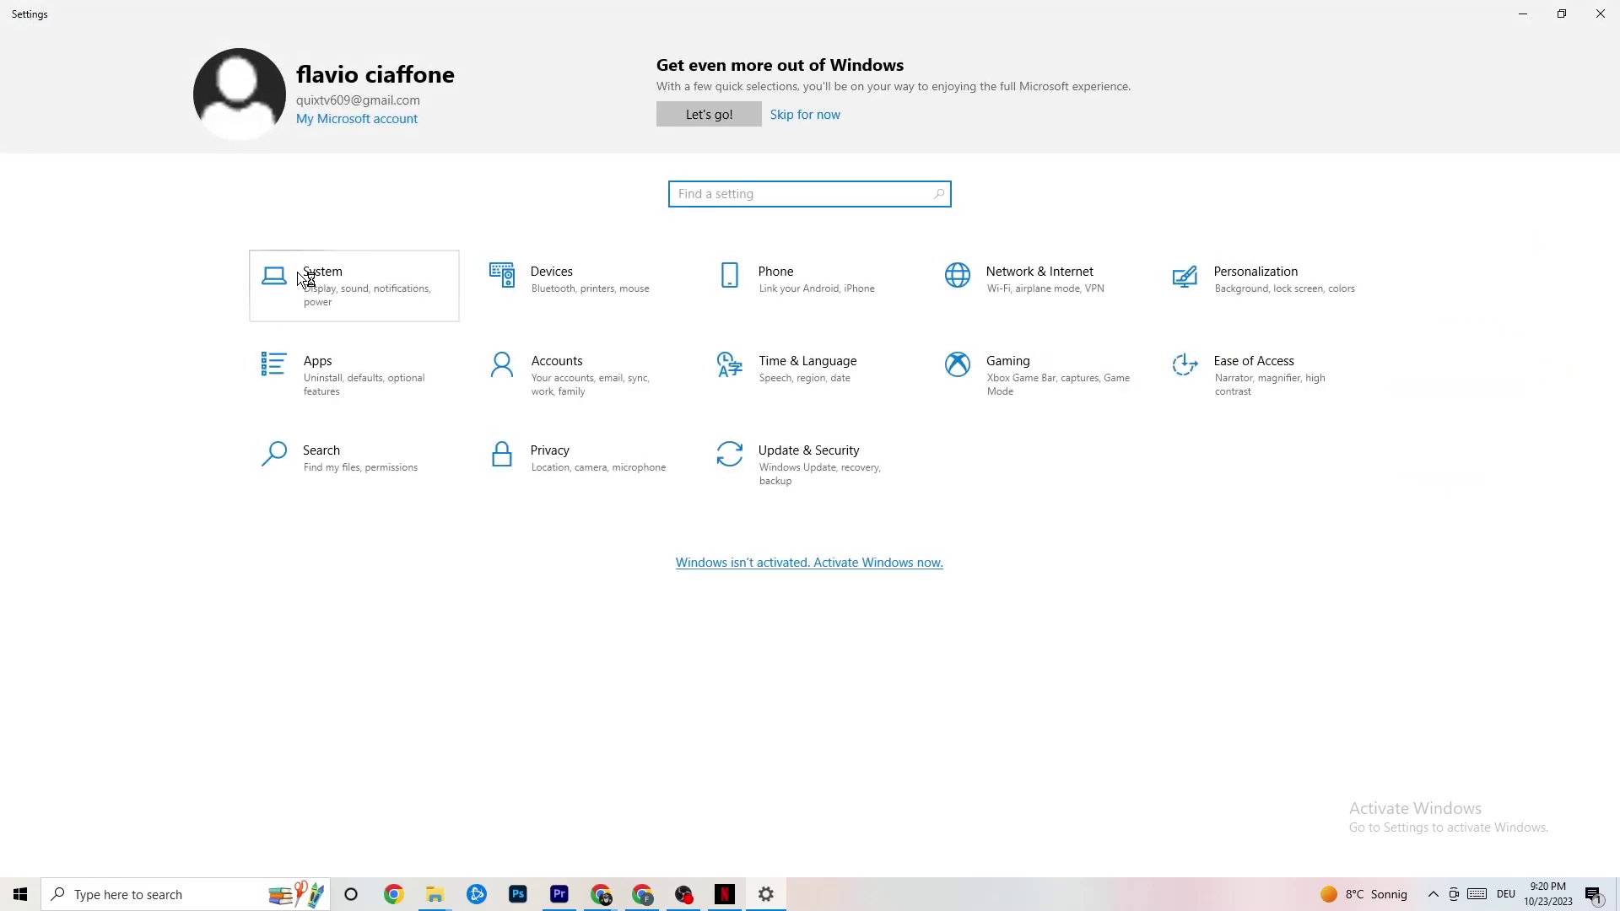
- Review the Xbox Game Bar, Captures and Game Mode pages of the Gaming settings
{"action": "left_click", "coordinate": [1027, 396]}
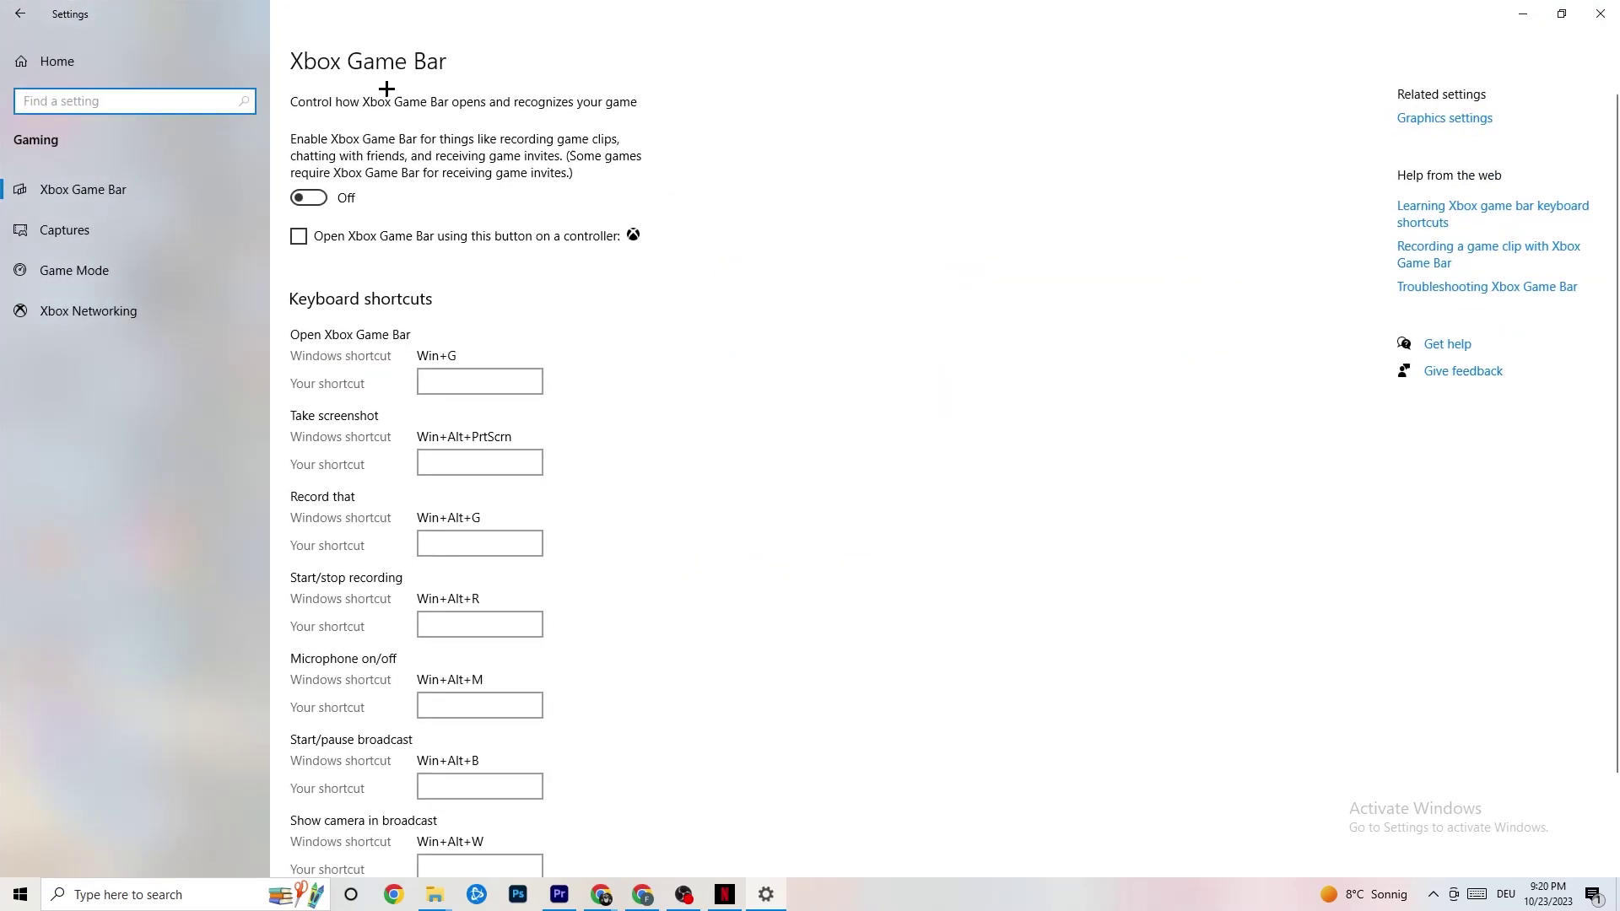
{"action": "scroll", "coordinate": [523, 380], "scroll_direction": "down", "scroll_amount": 3}
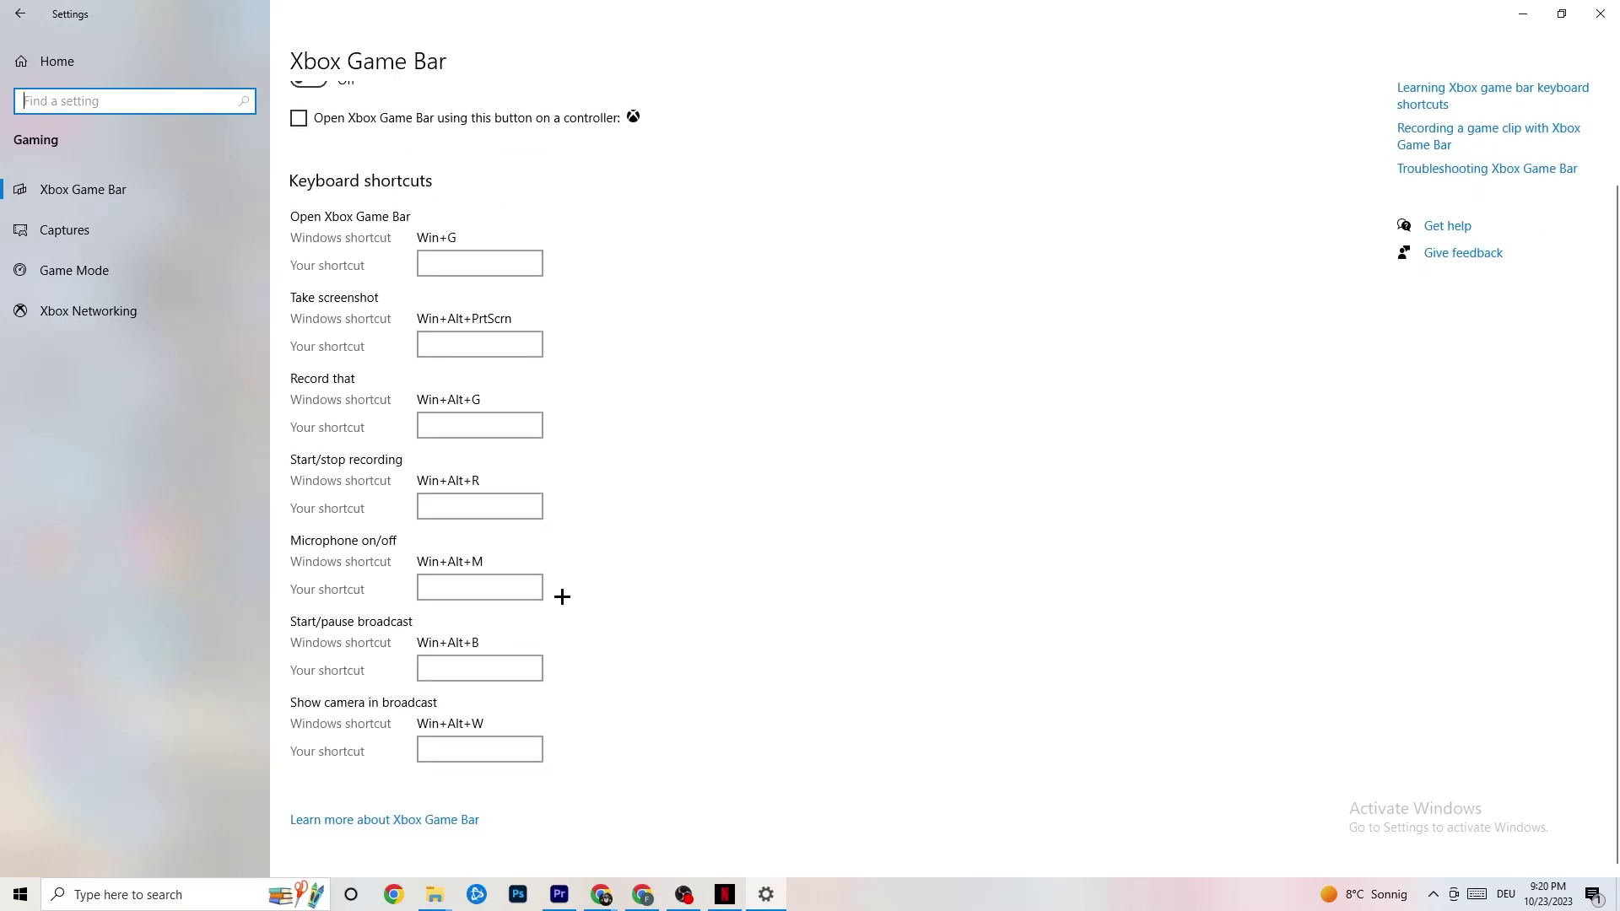
{"action": "scroll", "coordinate": [574, 506], "scroll_direction": "up", "scroll_amount": 3}
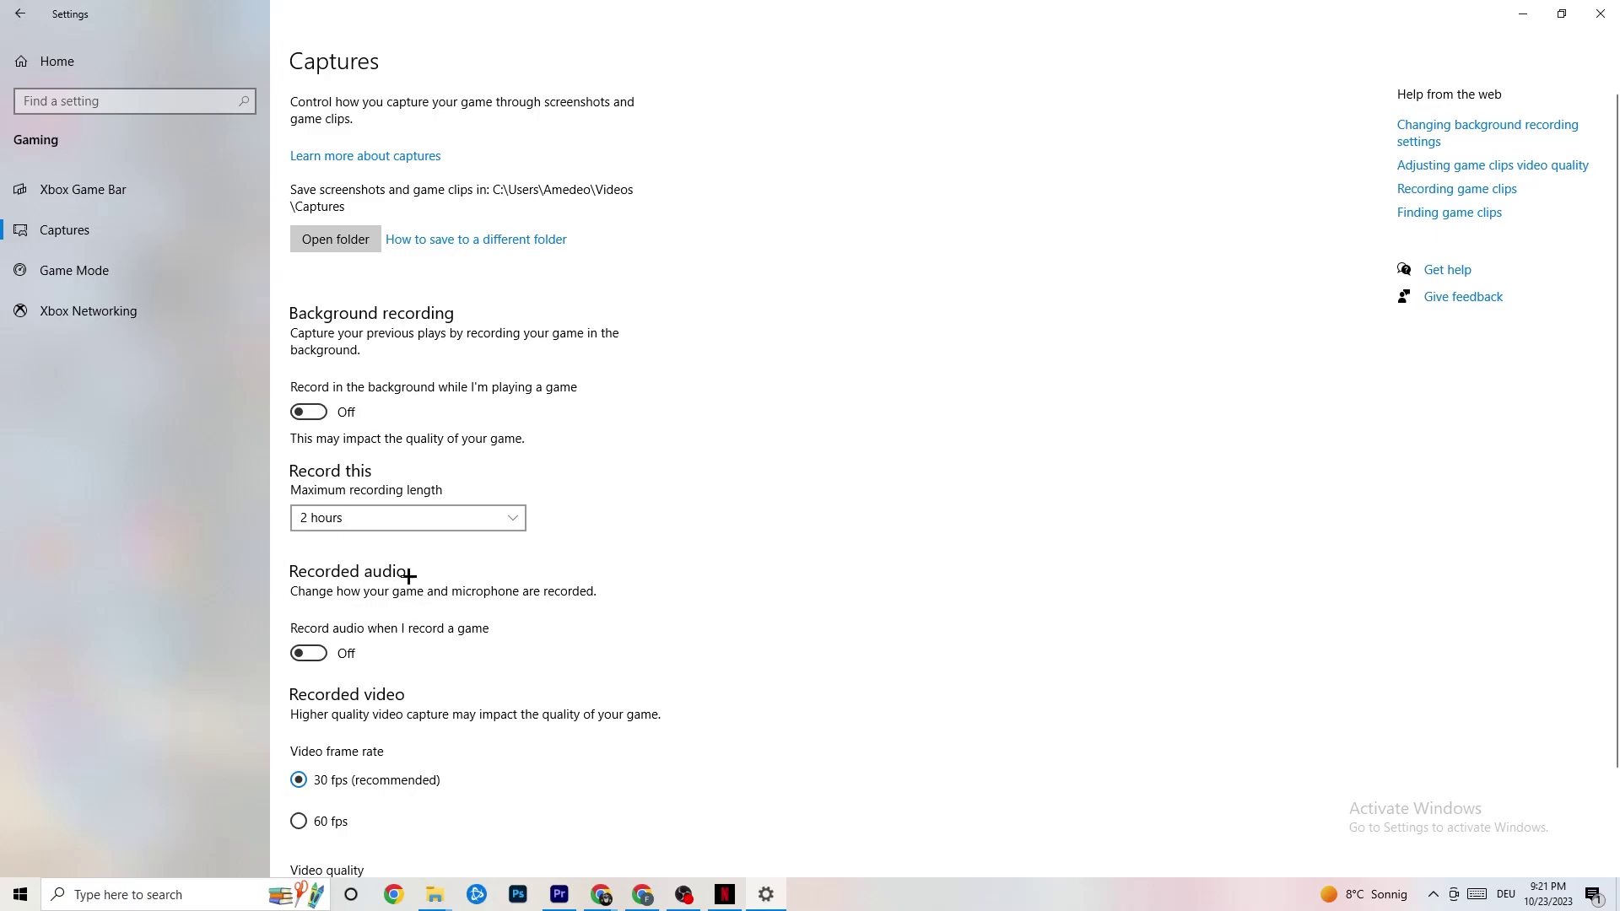
{"action": "scroll", "coordinate": [434, 586], "scroll_direction": "down", "scroll_amount": 2}
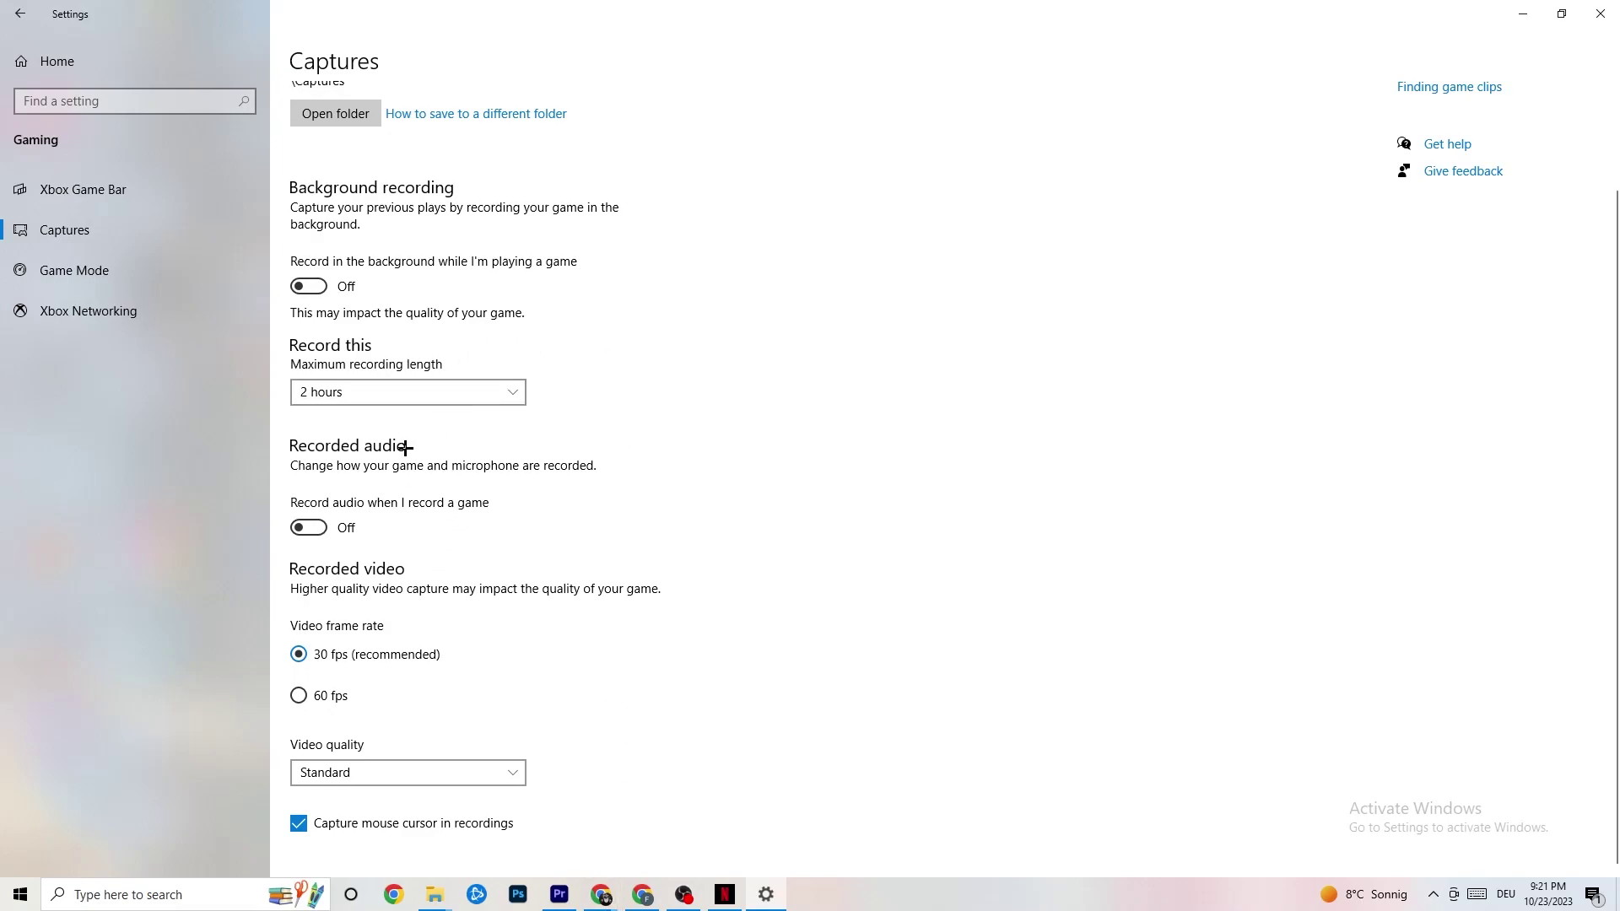
{"action": "left_click", "coordinate": [126, 278]}
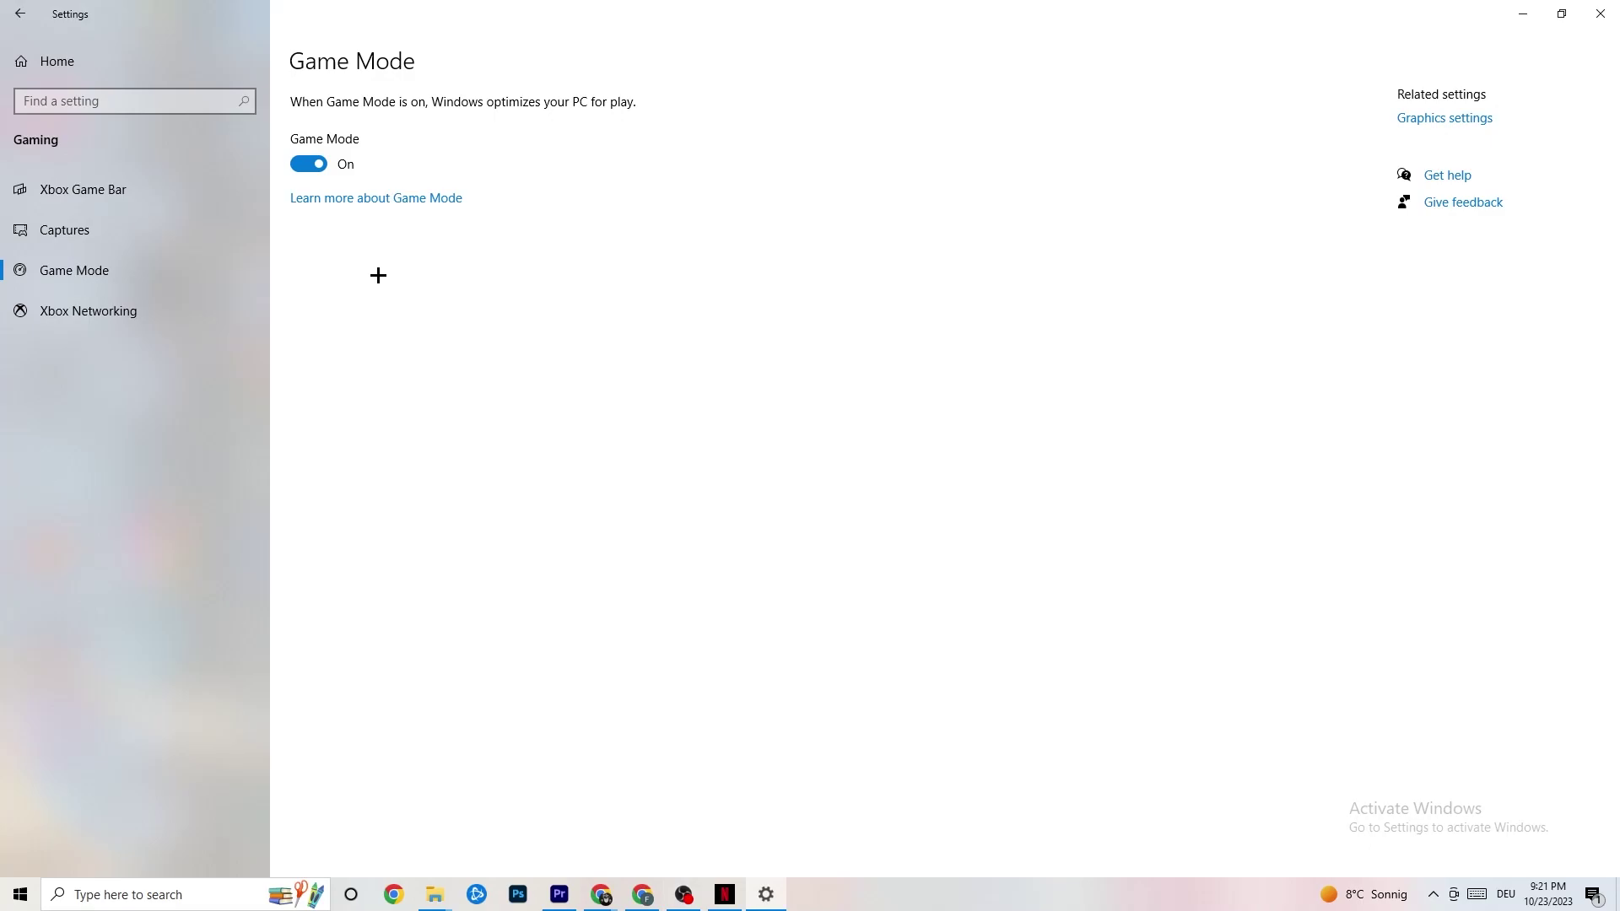
{"action": "left_click", "coordinate": [26, 13]}
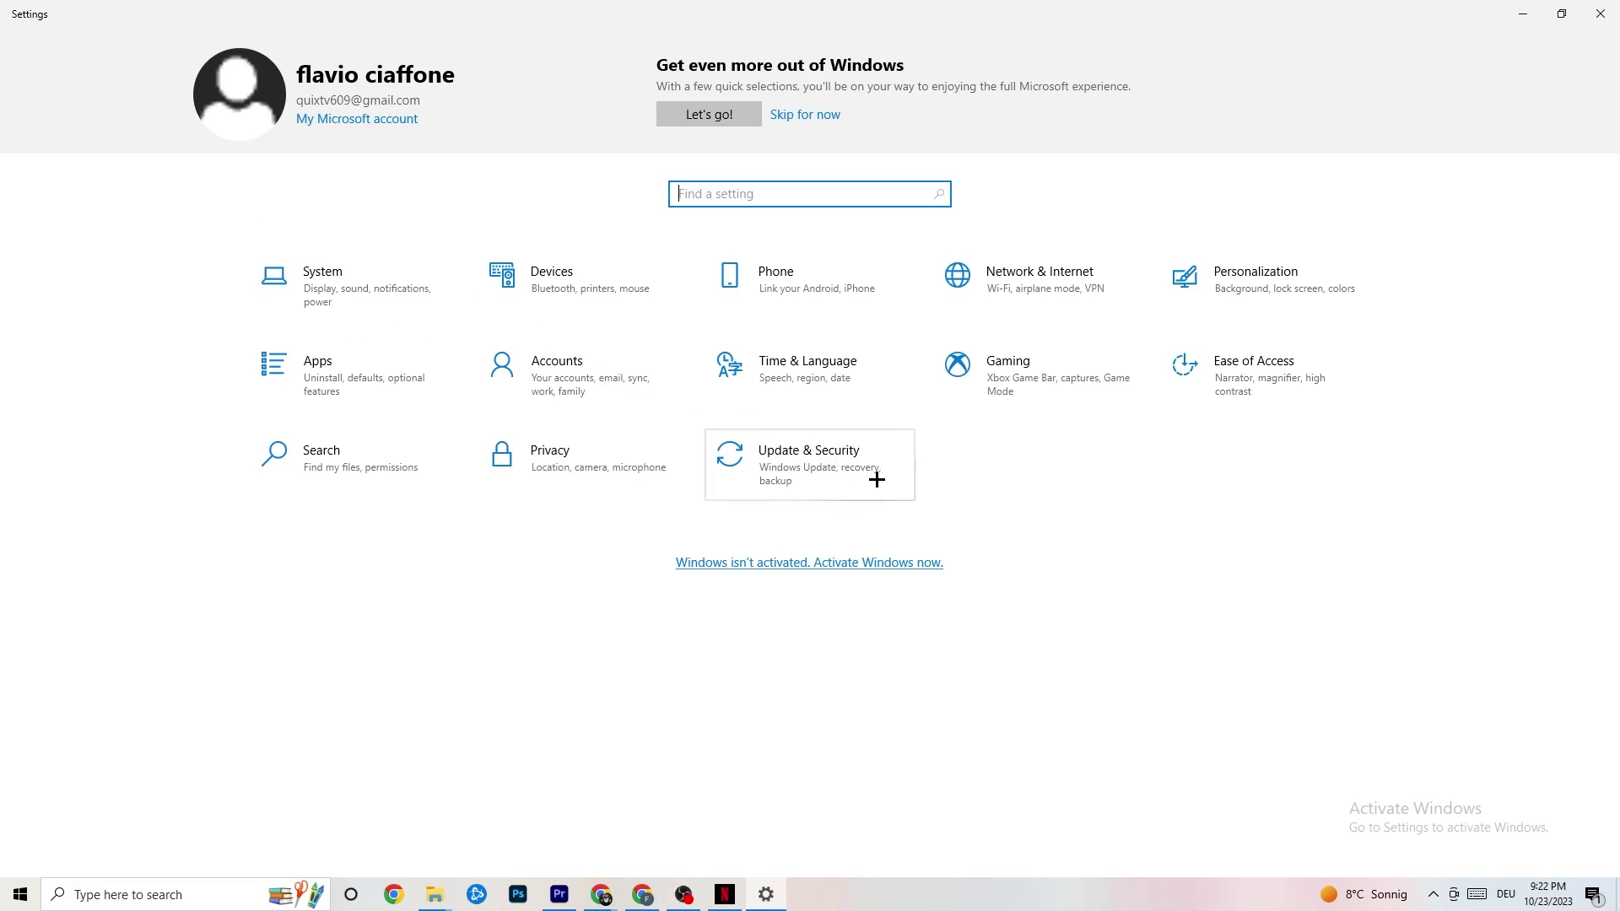
- Review the Windows Update and Troubleshoot pages under Update & Security, and close Settings
{"action": "left_click", "coordinate": [838, 479]}
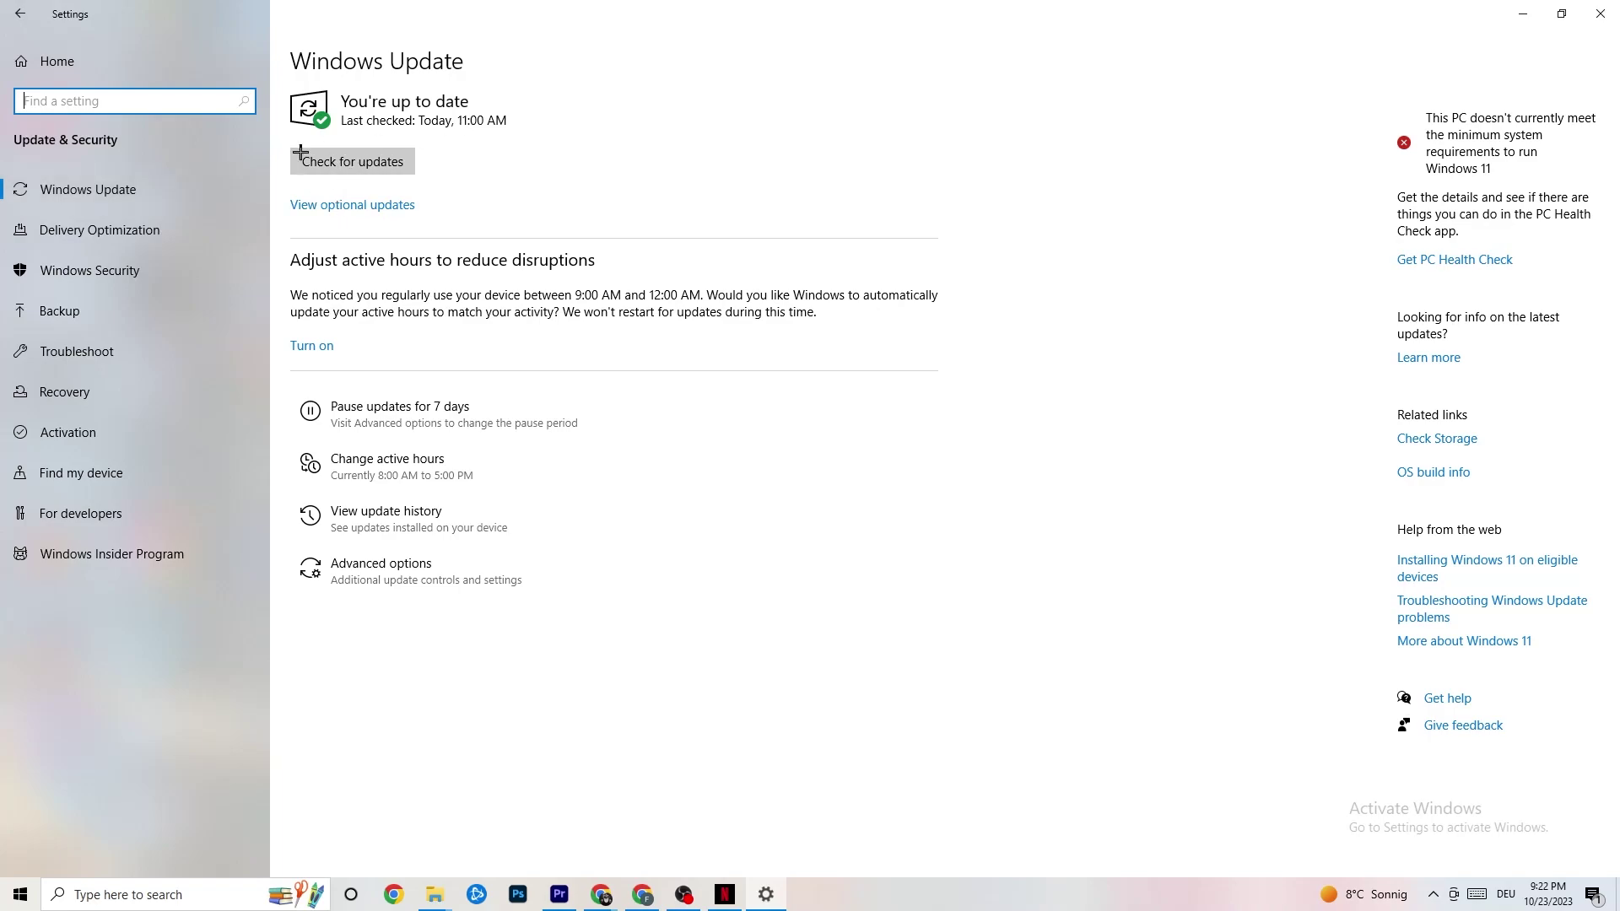
{"action": "left_click", "coordinate": [497, 125]}
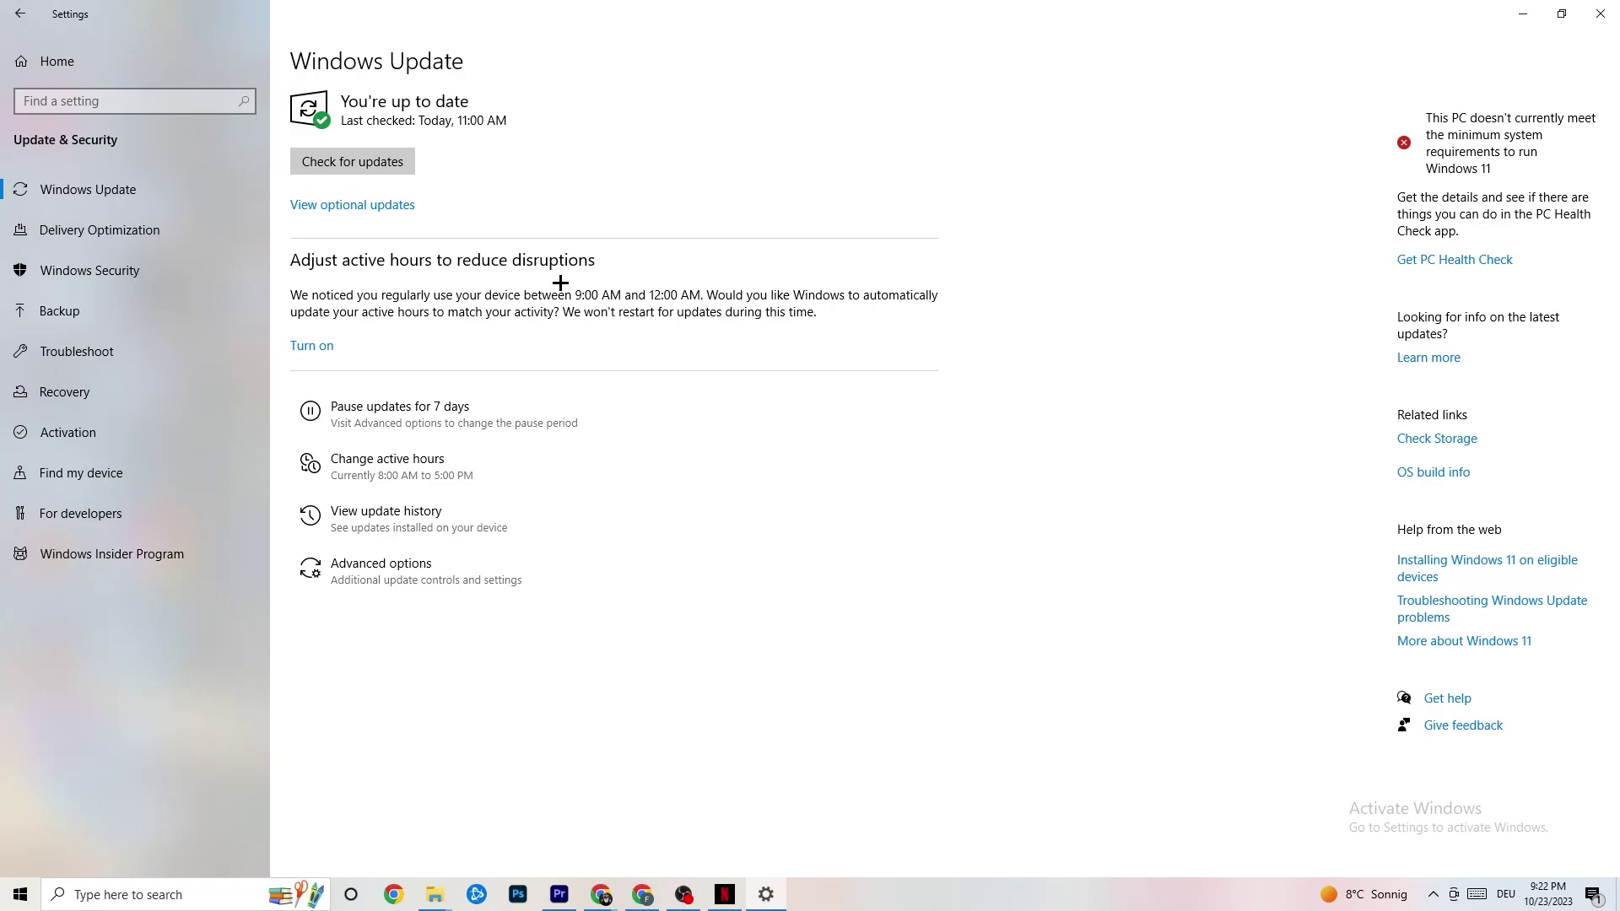
{"action": "left_click", "coordinate": [139, 353]}
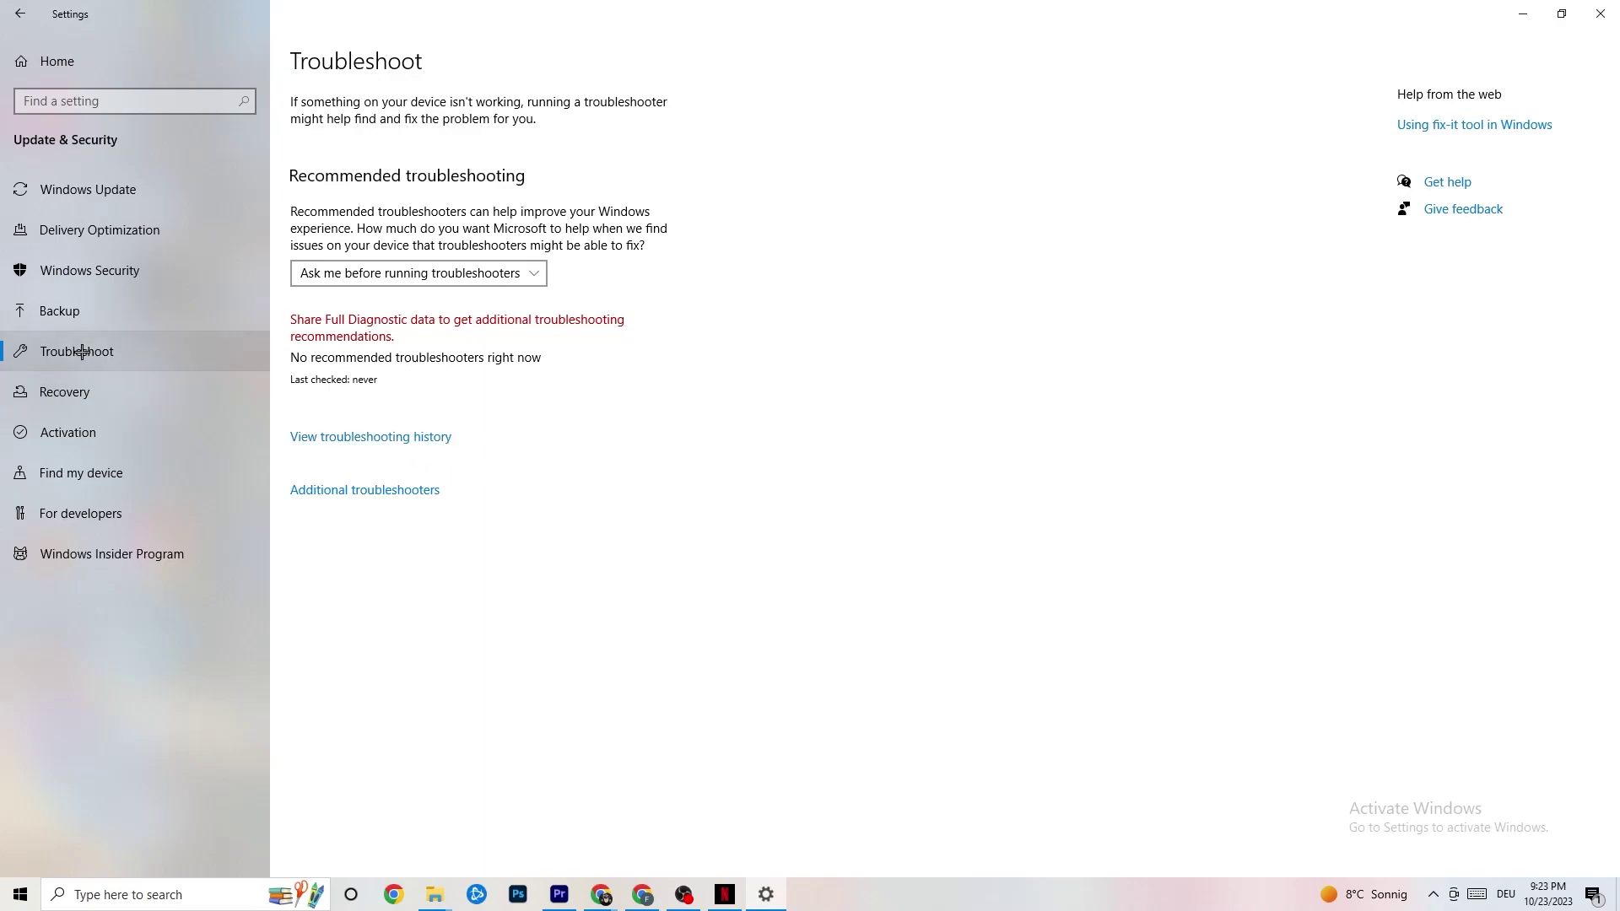
{"action": "left_click", "coordinate": [1601, 13]}
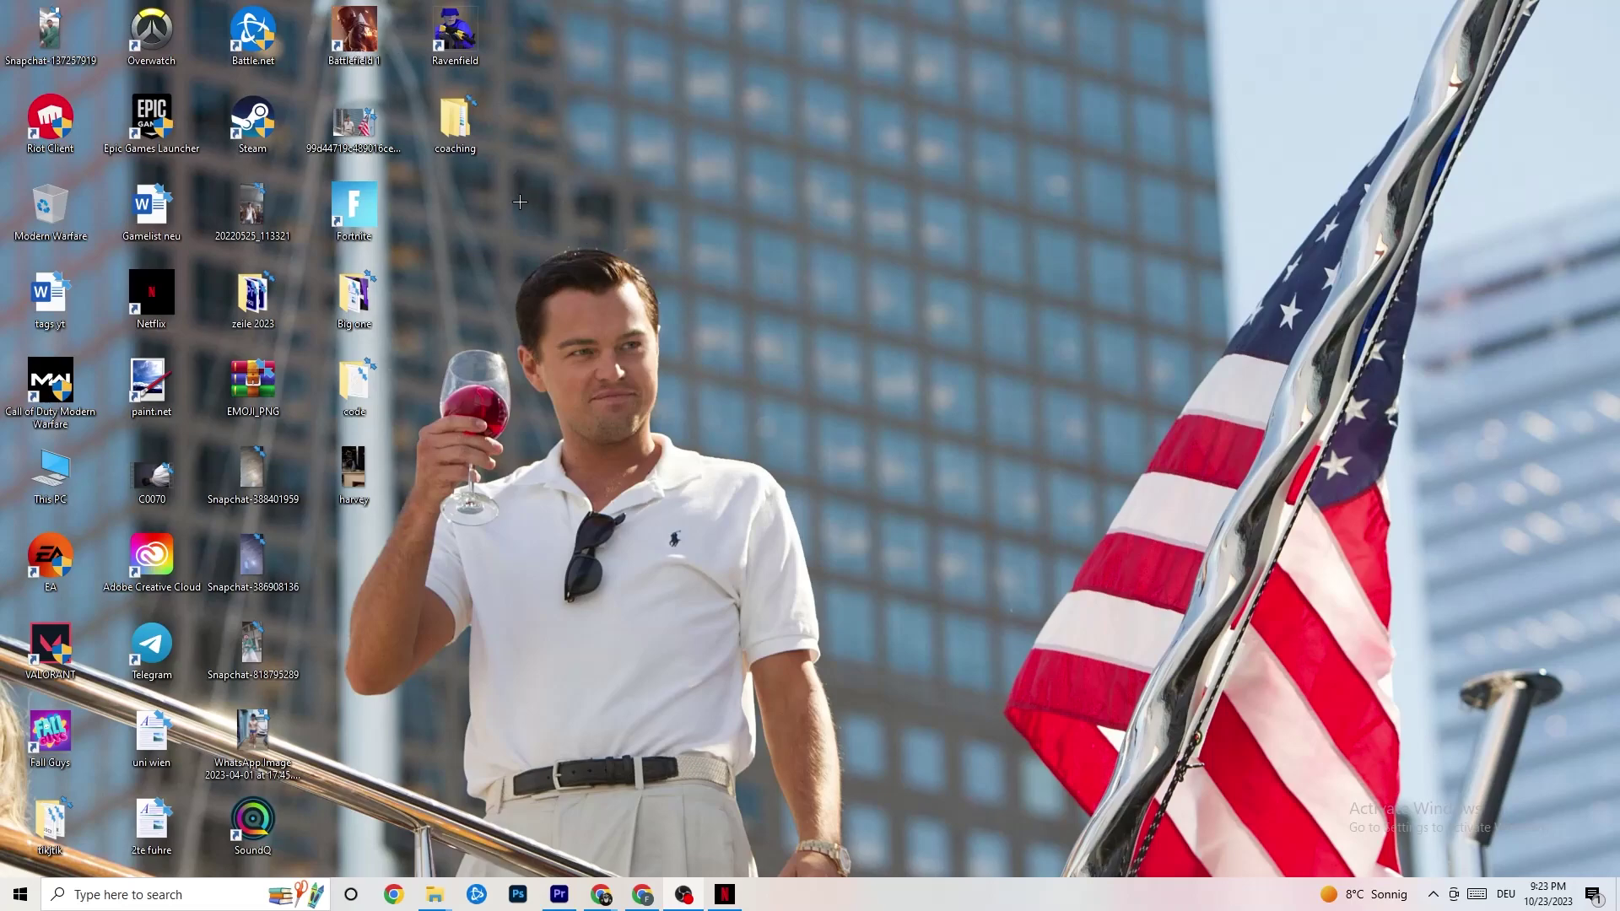
- Place the Steam shortcut in an empty area of the desktop, away from the other icons
{"action": "key", "text": "ctrl+v"}
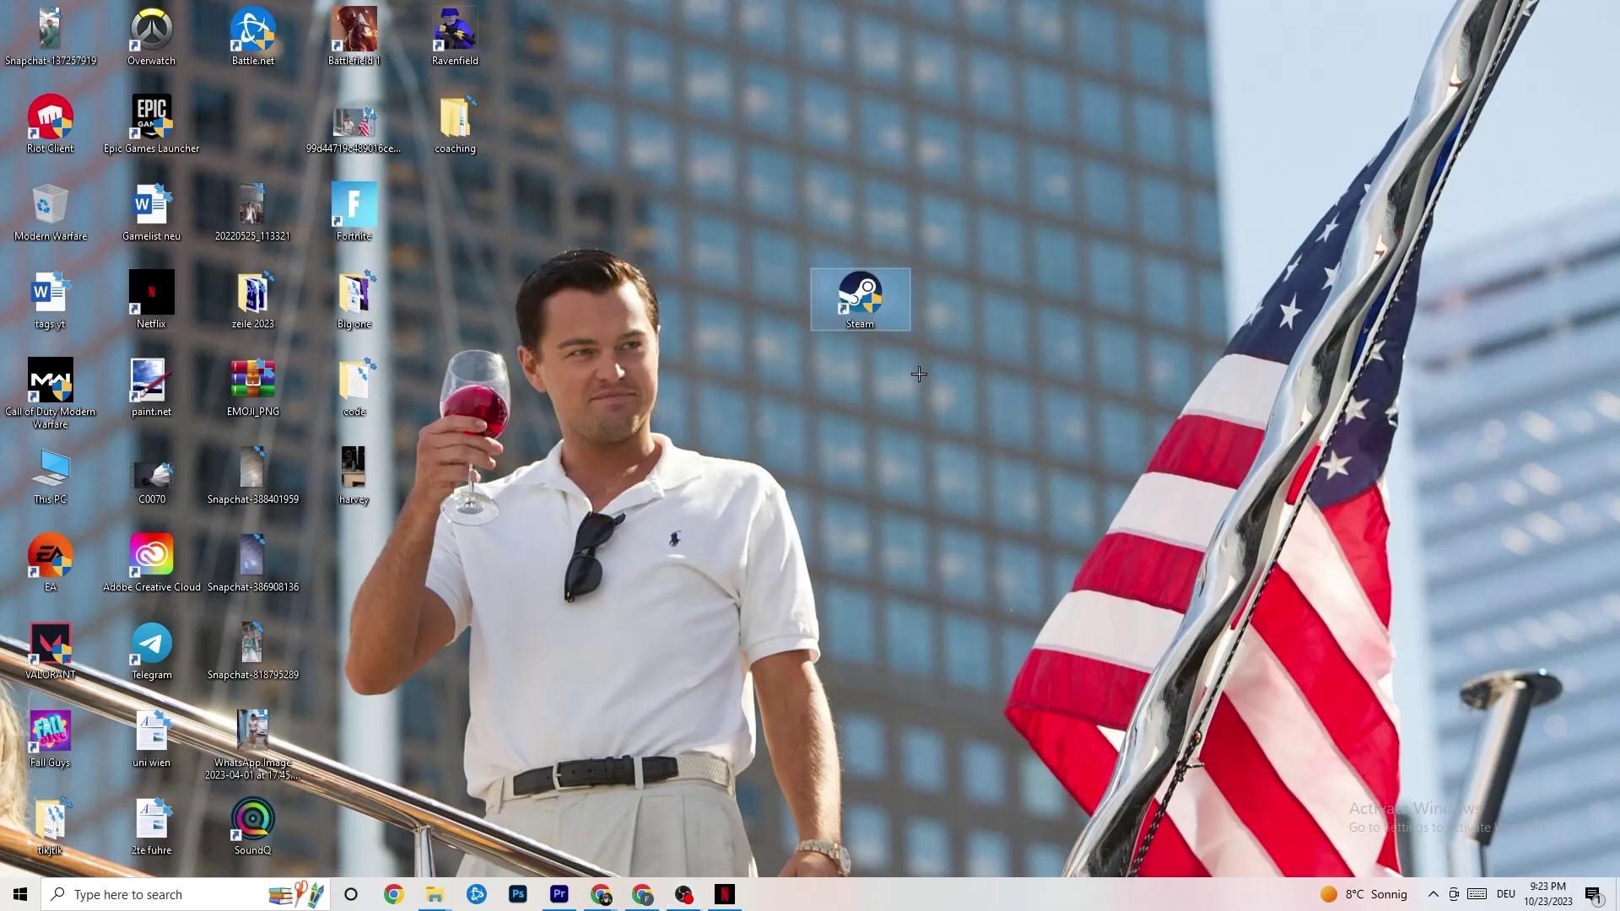
{"action": "right_click", "coordinate": [859, 306]}
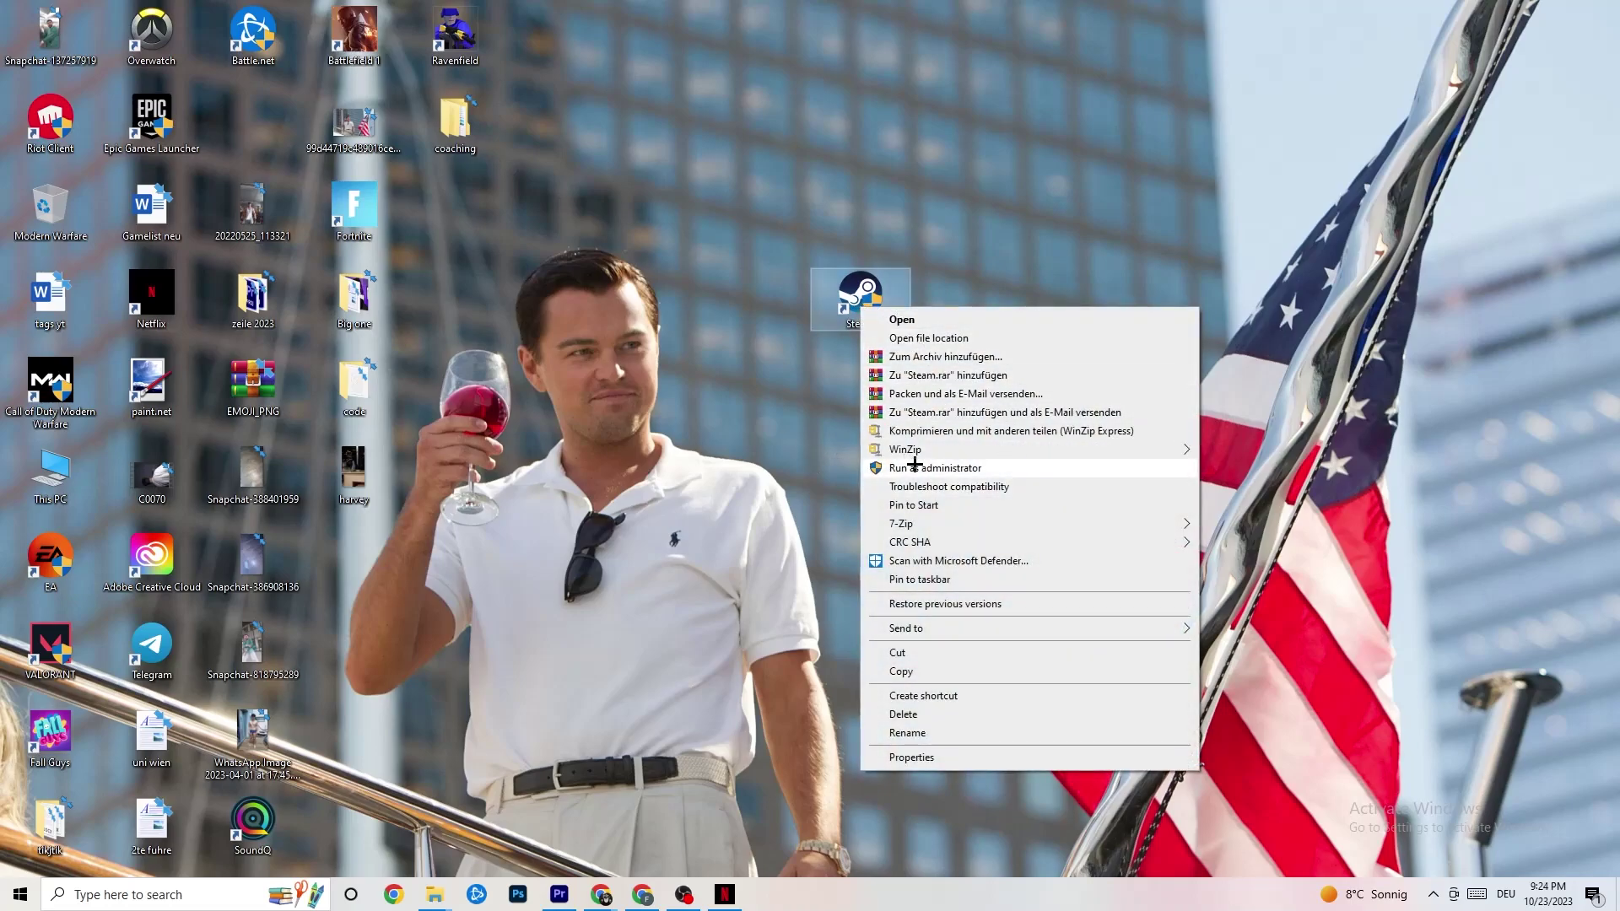
{"action": "left_click", "coordinate": [689, 421]}
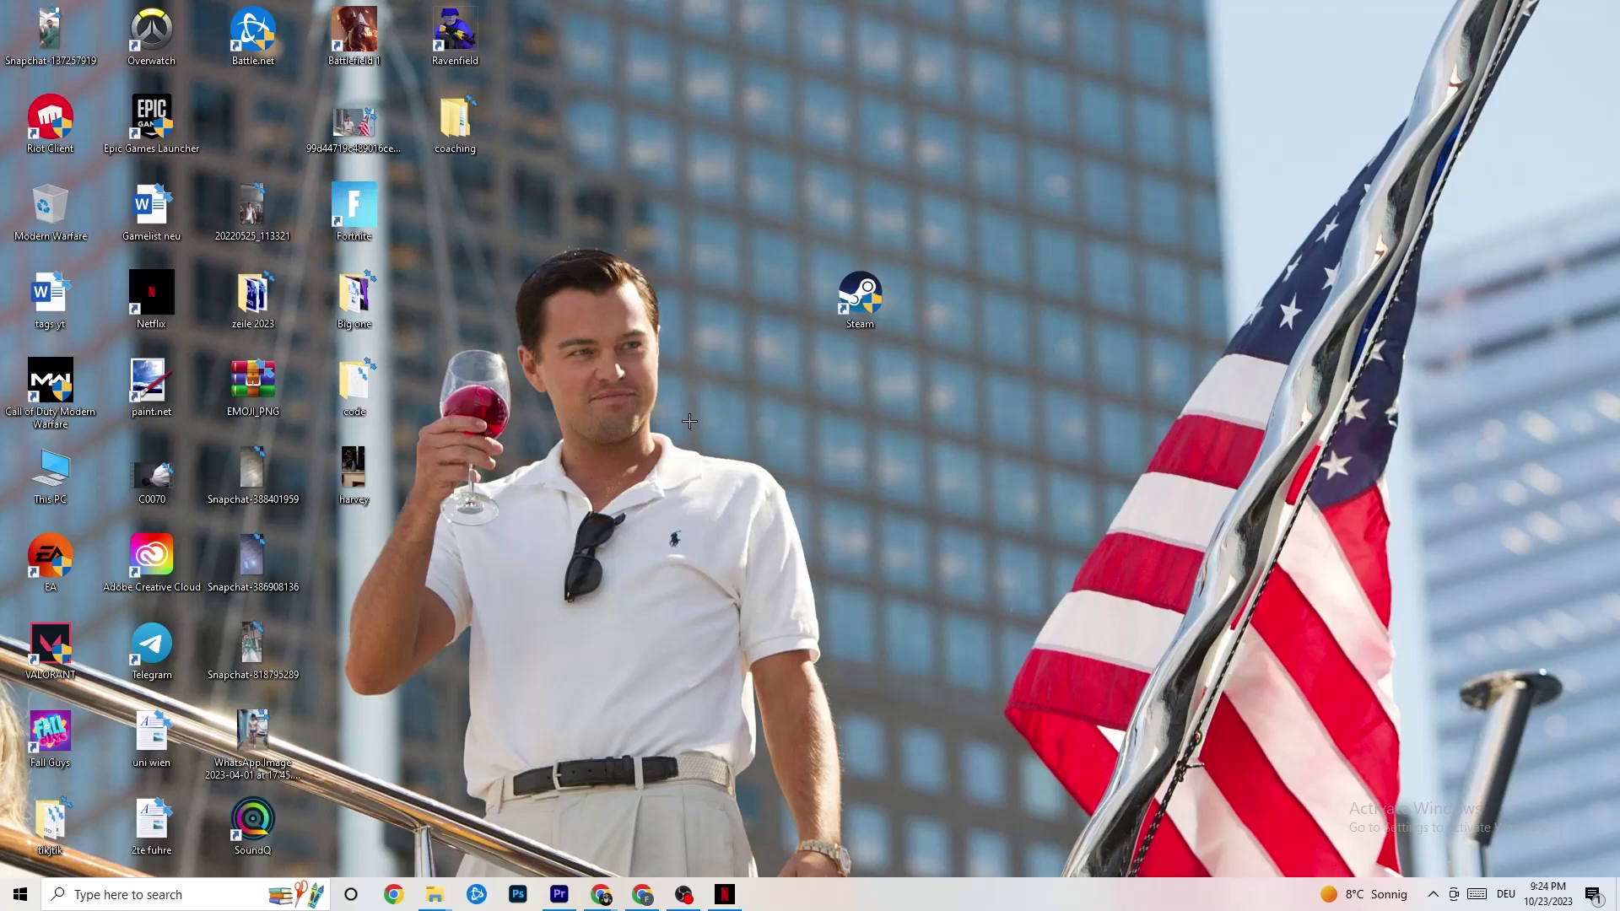
{"action": "left_click_drag", "start_coordinate": [844, 291], "coordinate": [743, 291]}
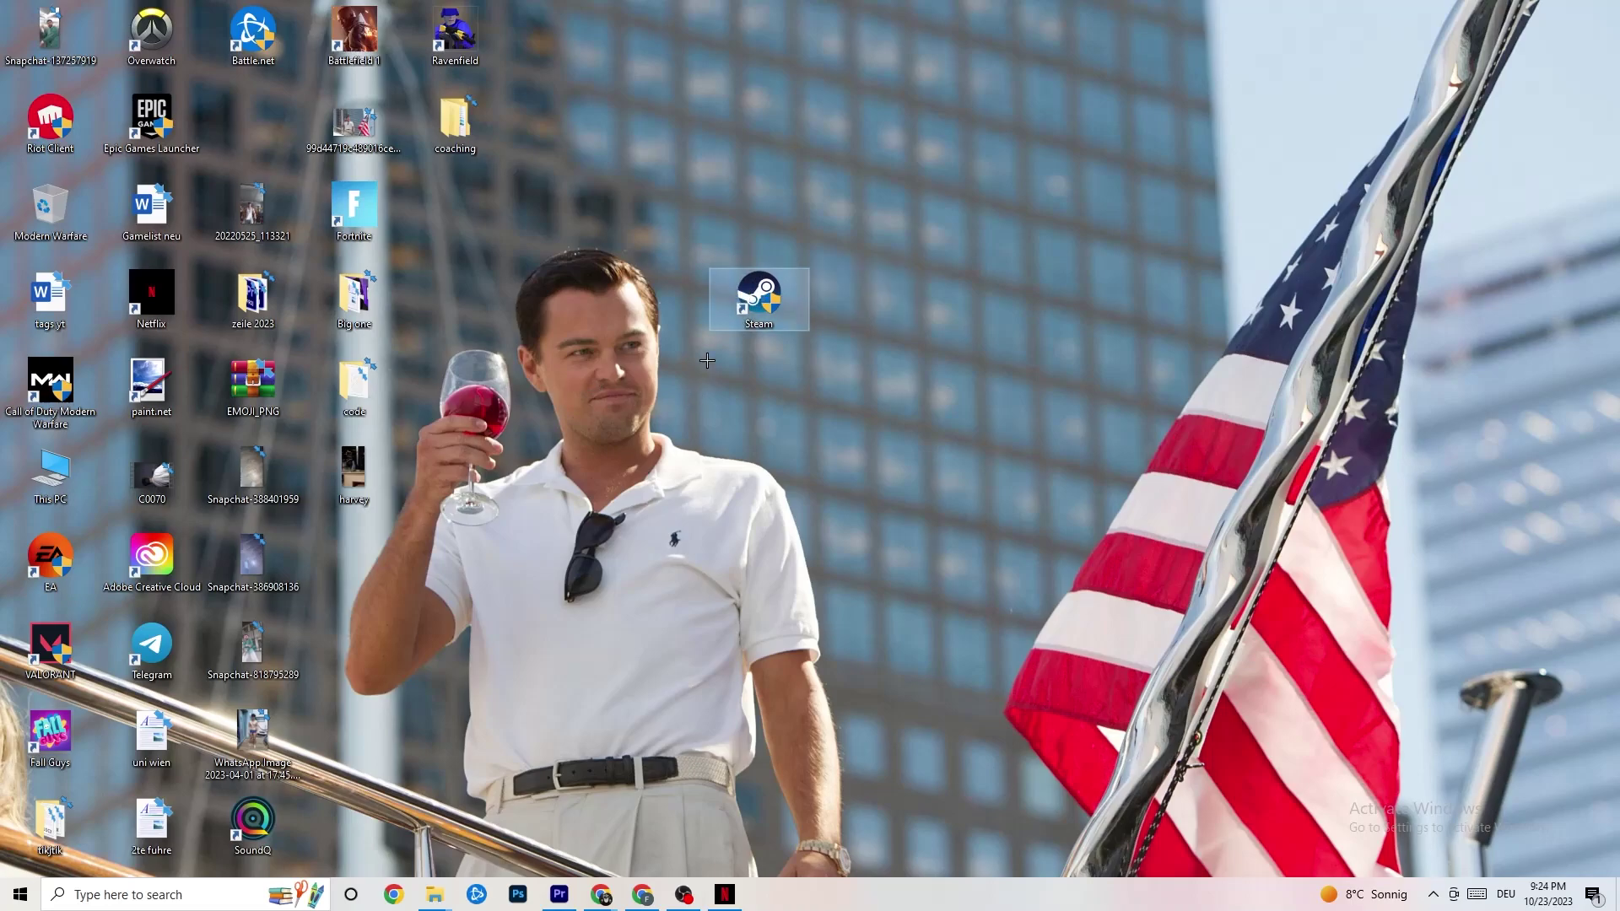
- Review the compatibility mode choices and other compatibility settings in the Steam shortcut's properties, and accept the dialog
{"action": "right_click", "coordinate": [747, 305]}
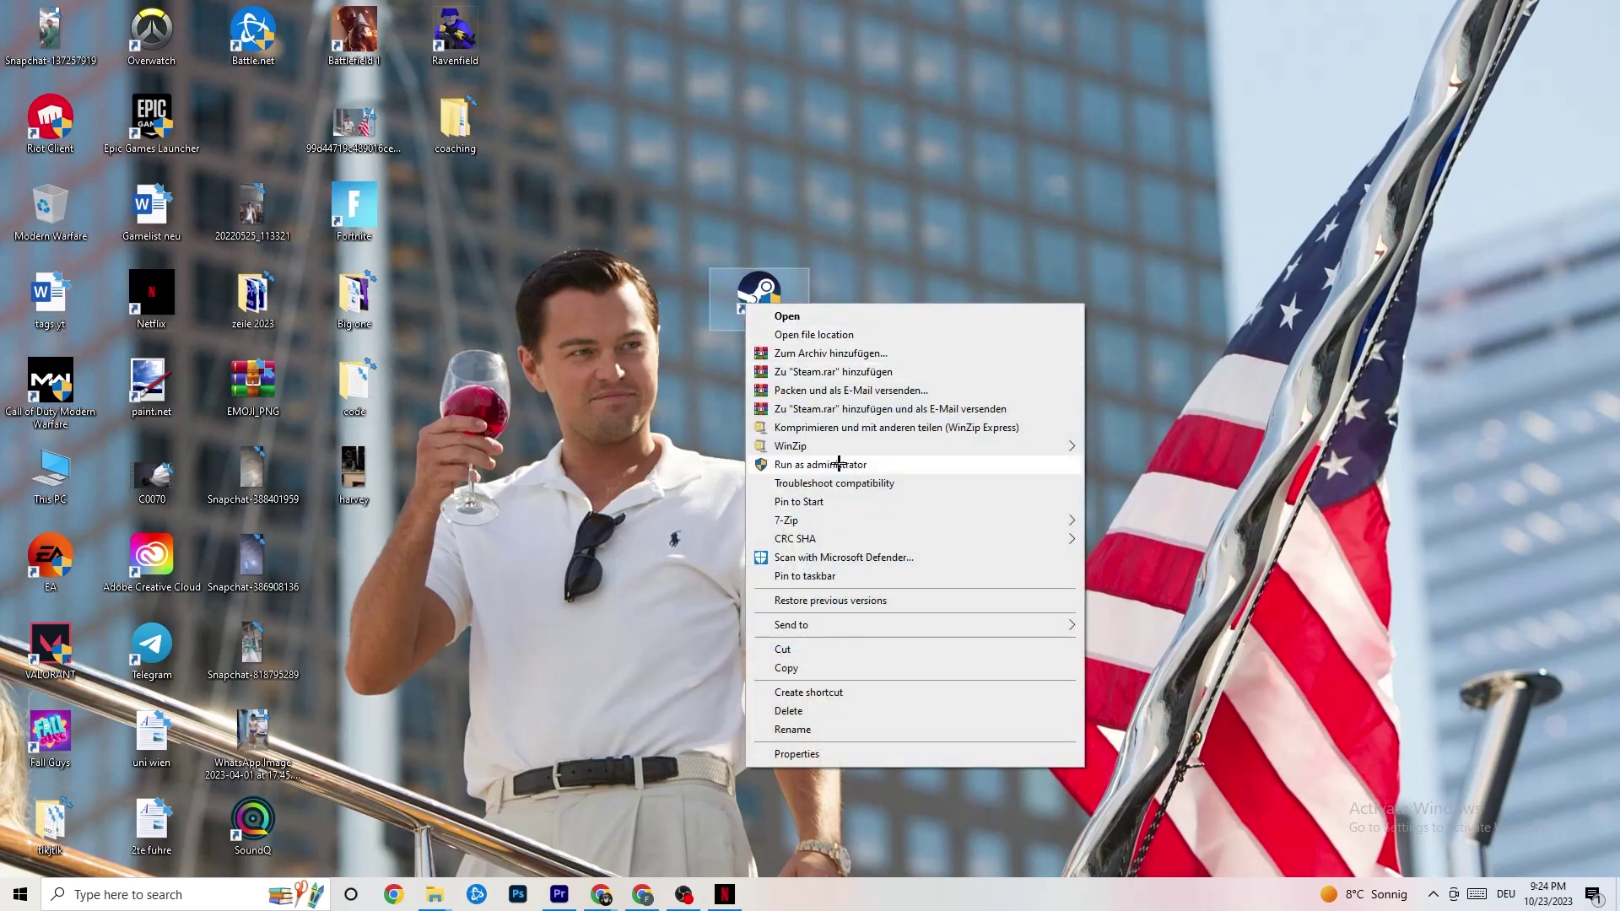
{"action": "left_click", "coordinate": [824, 753]}
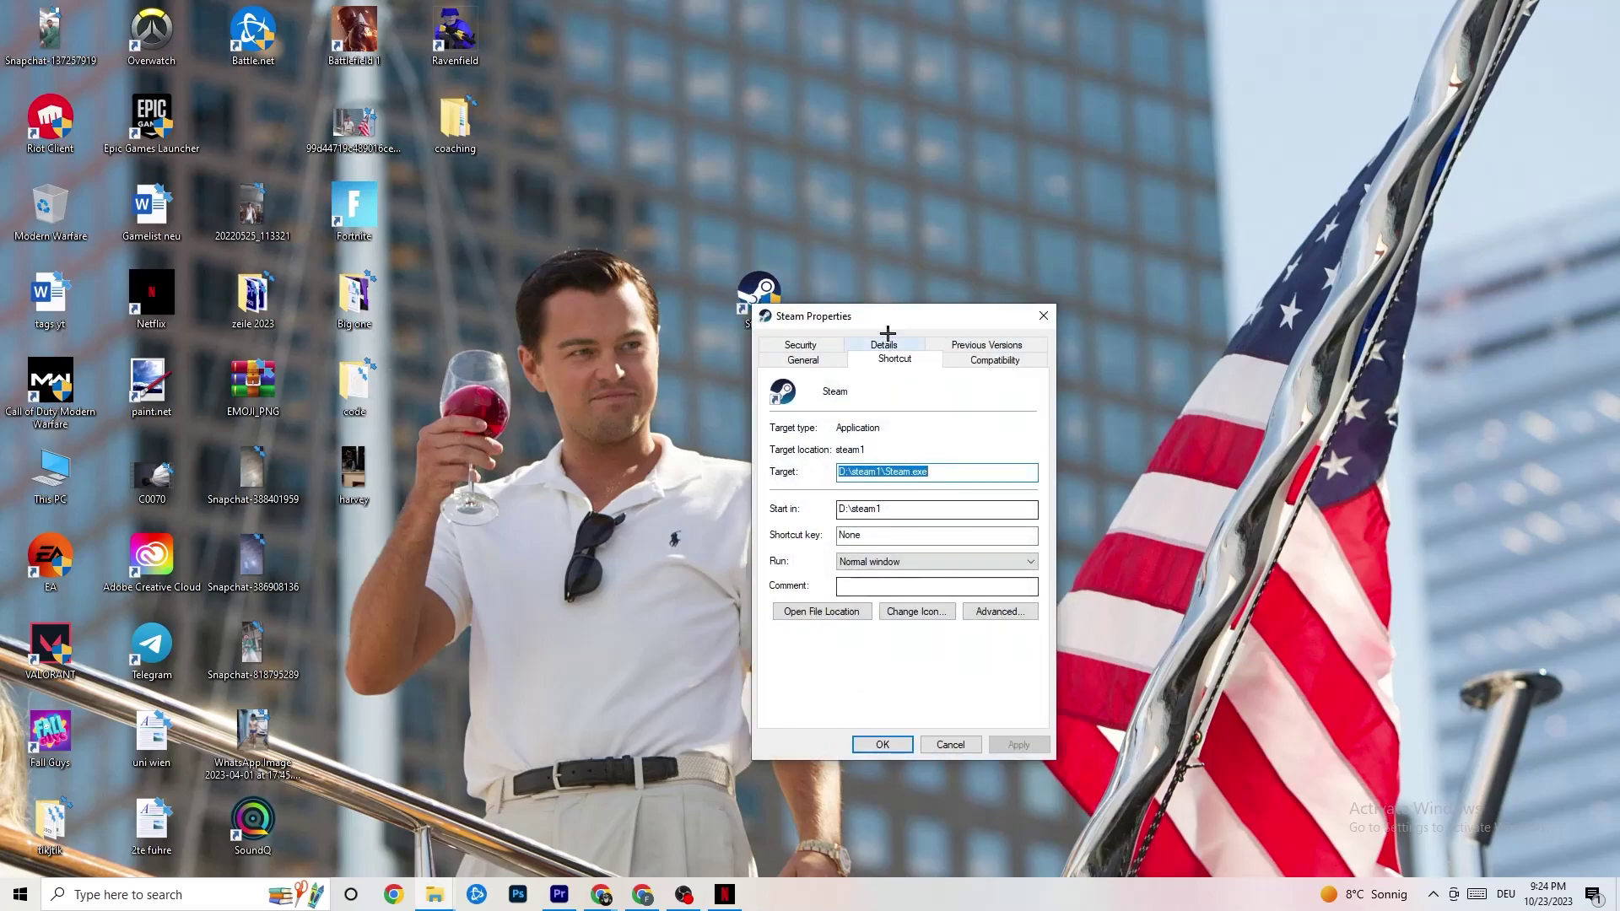
{"action": "left_click_drag", "start_coordinate": [888, 337], "coordinate": [646, 73]}
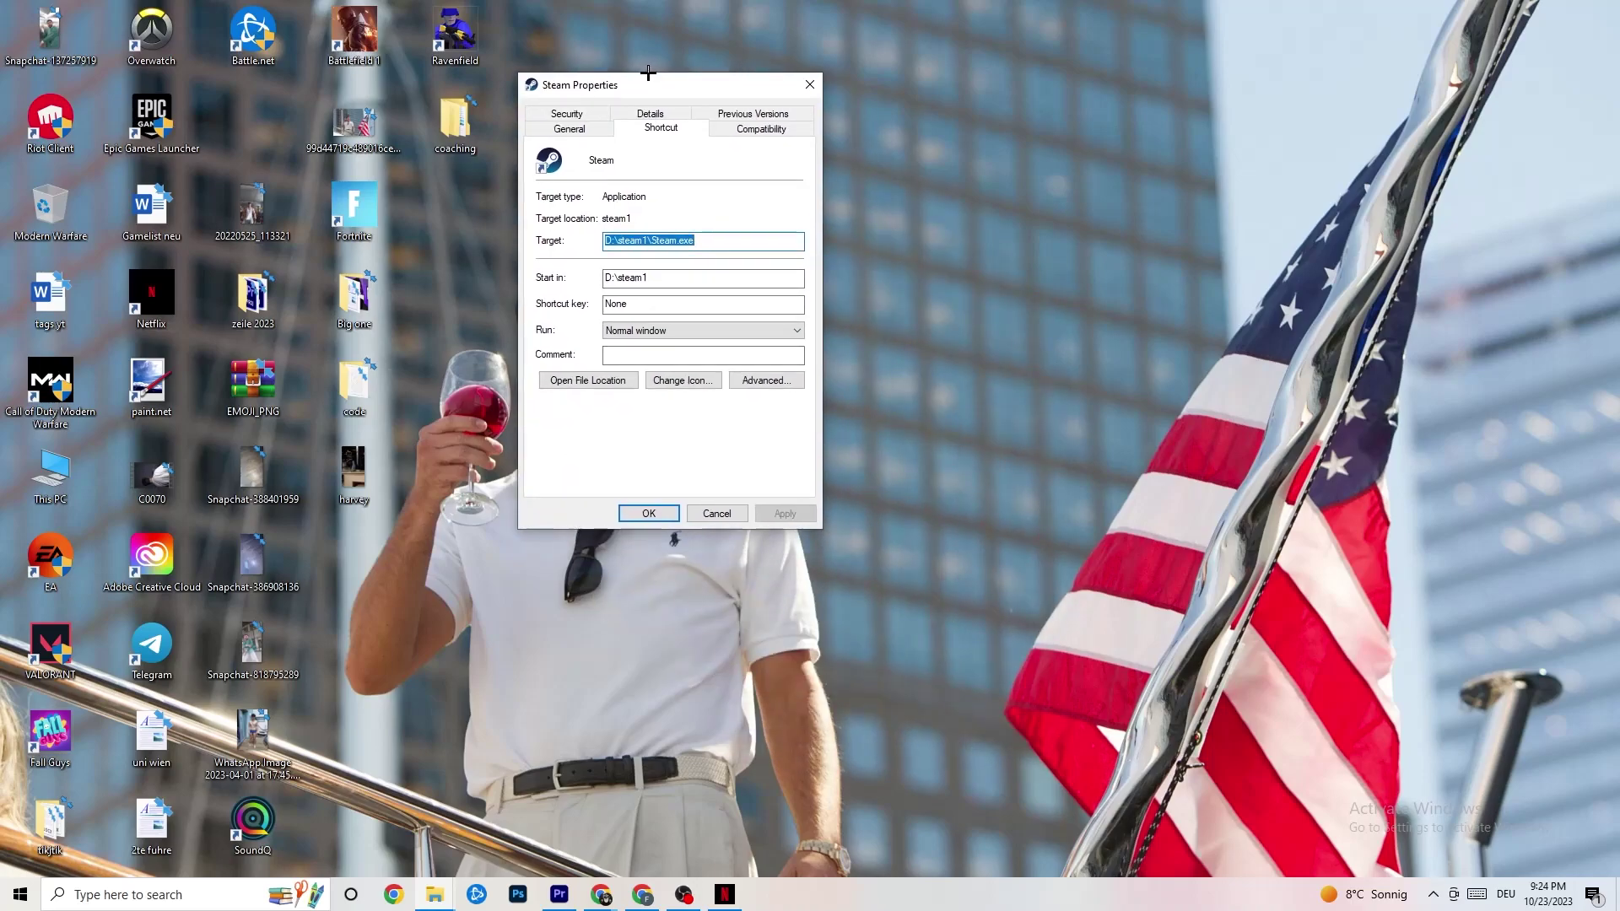
{"action": "left_click", "coordinate": [741, 128]}
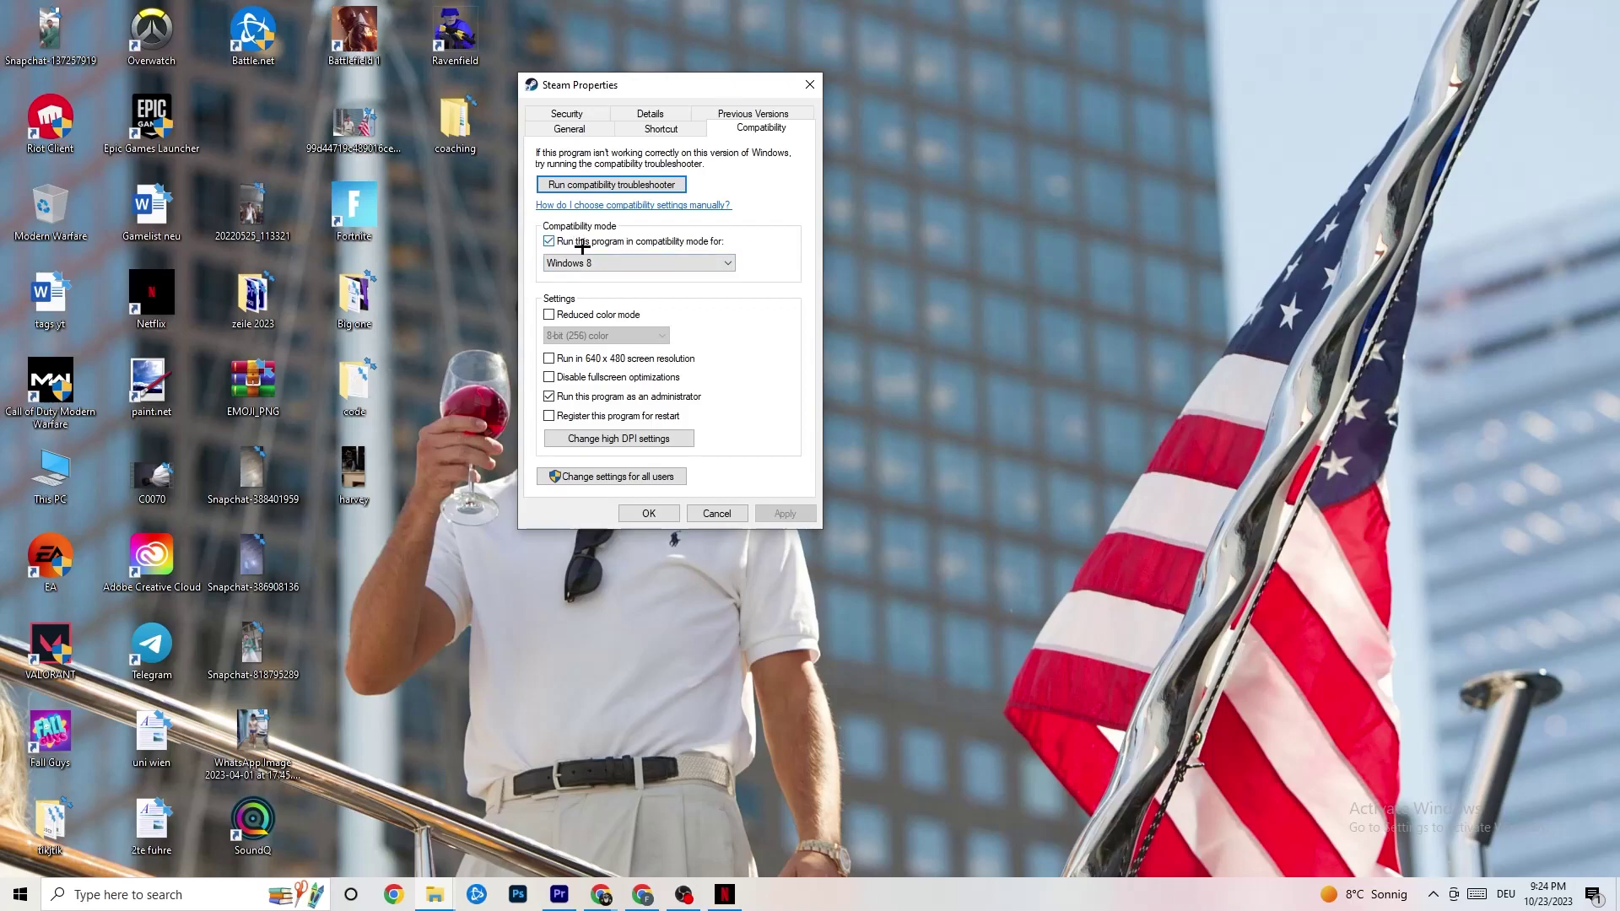
{"action": "left_click", "coordinate": [702, 262]}
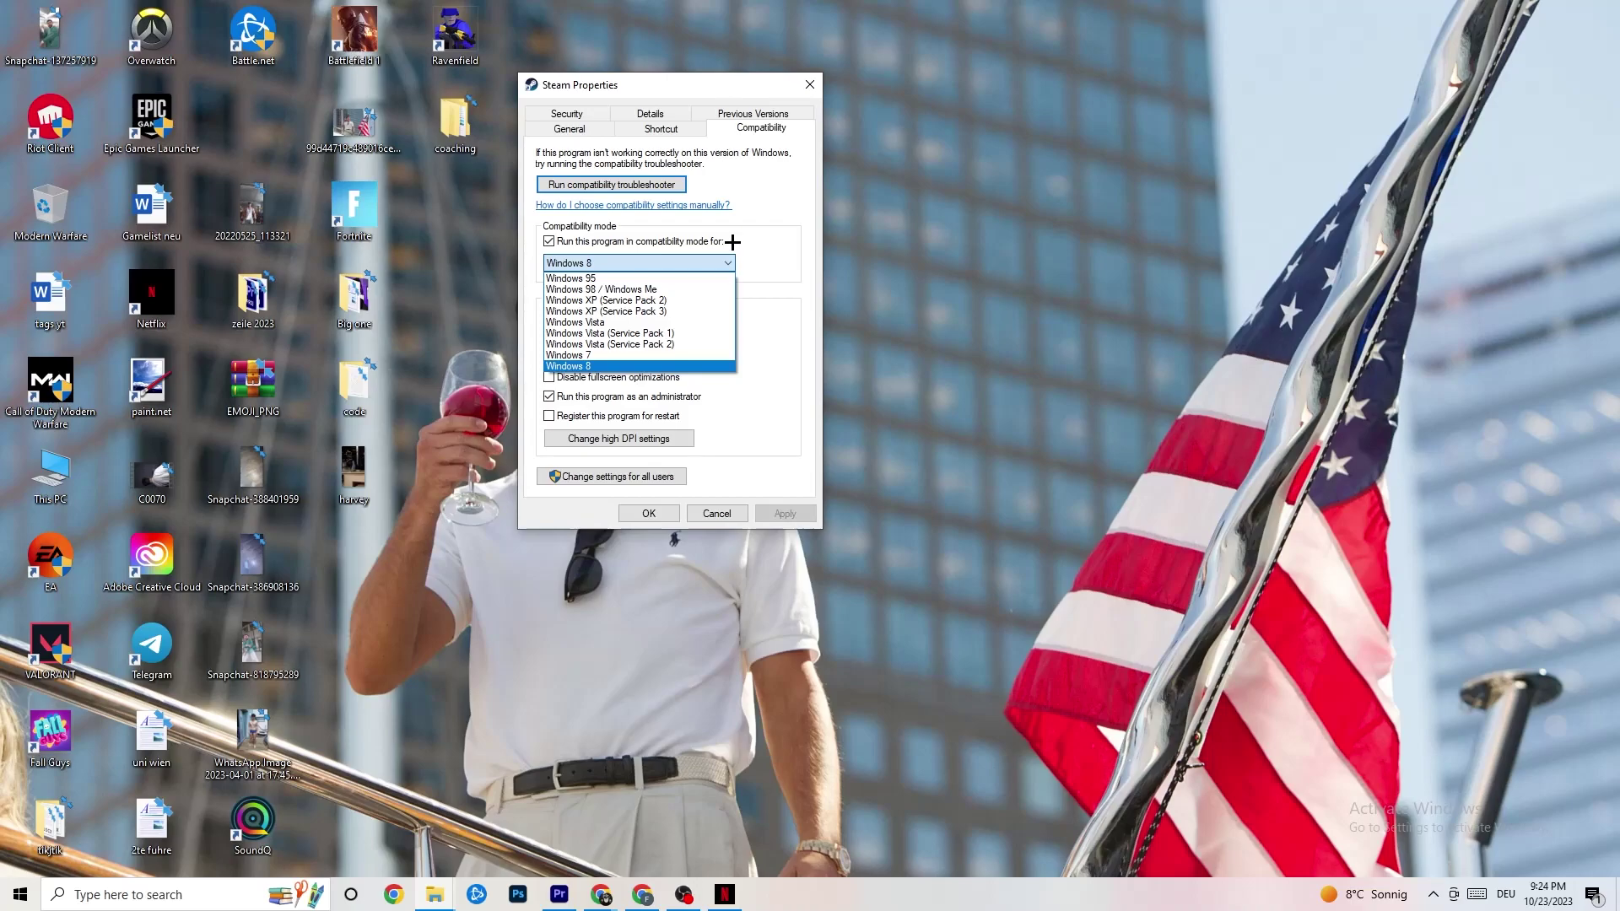
{"action": "left_click", "coordinate": [734, 241]}
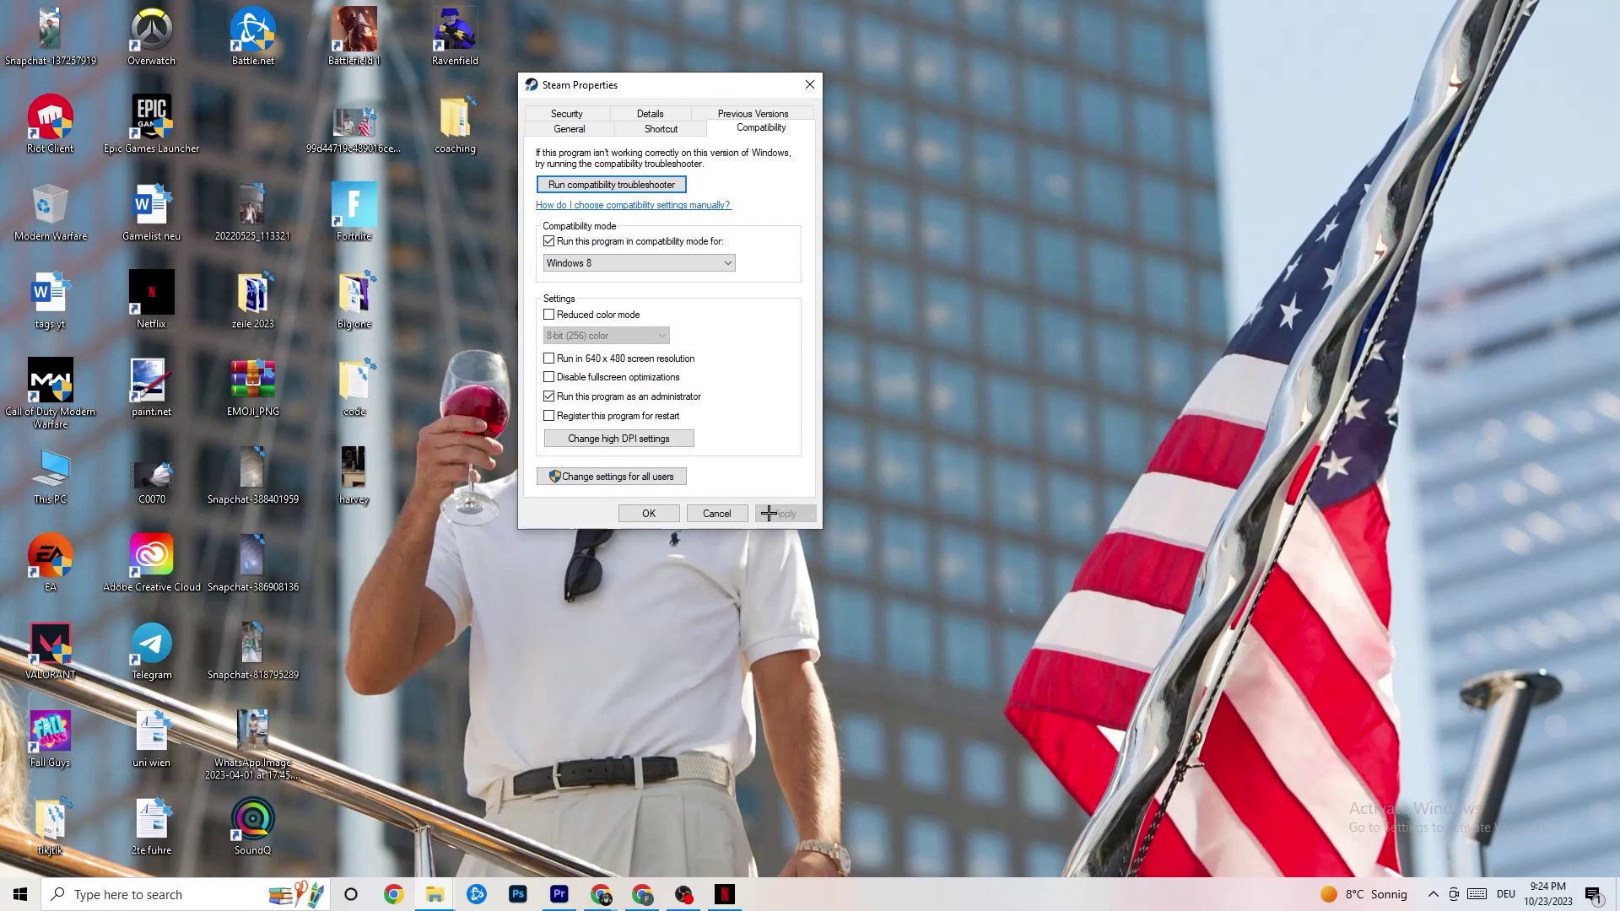
{"action": "left_click", "coordinate": [651, 514]}
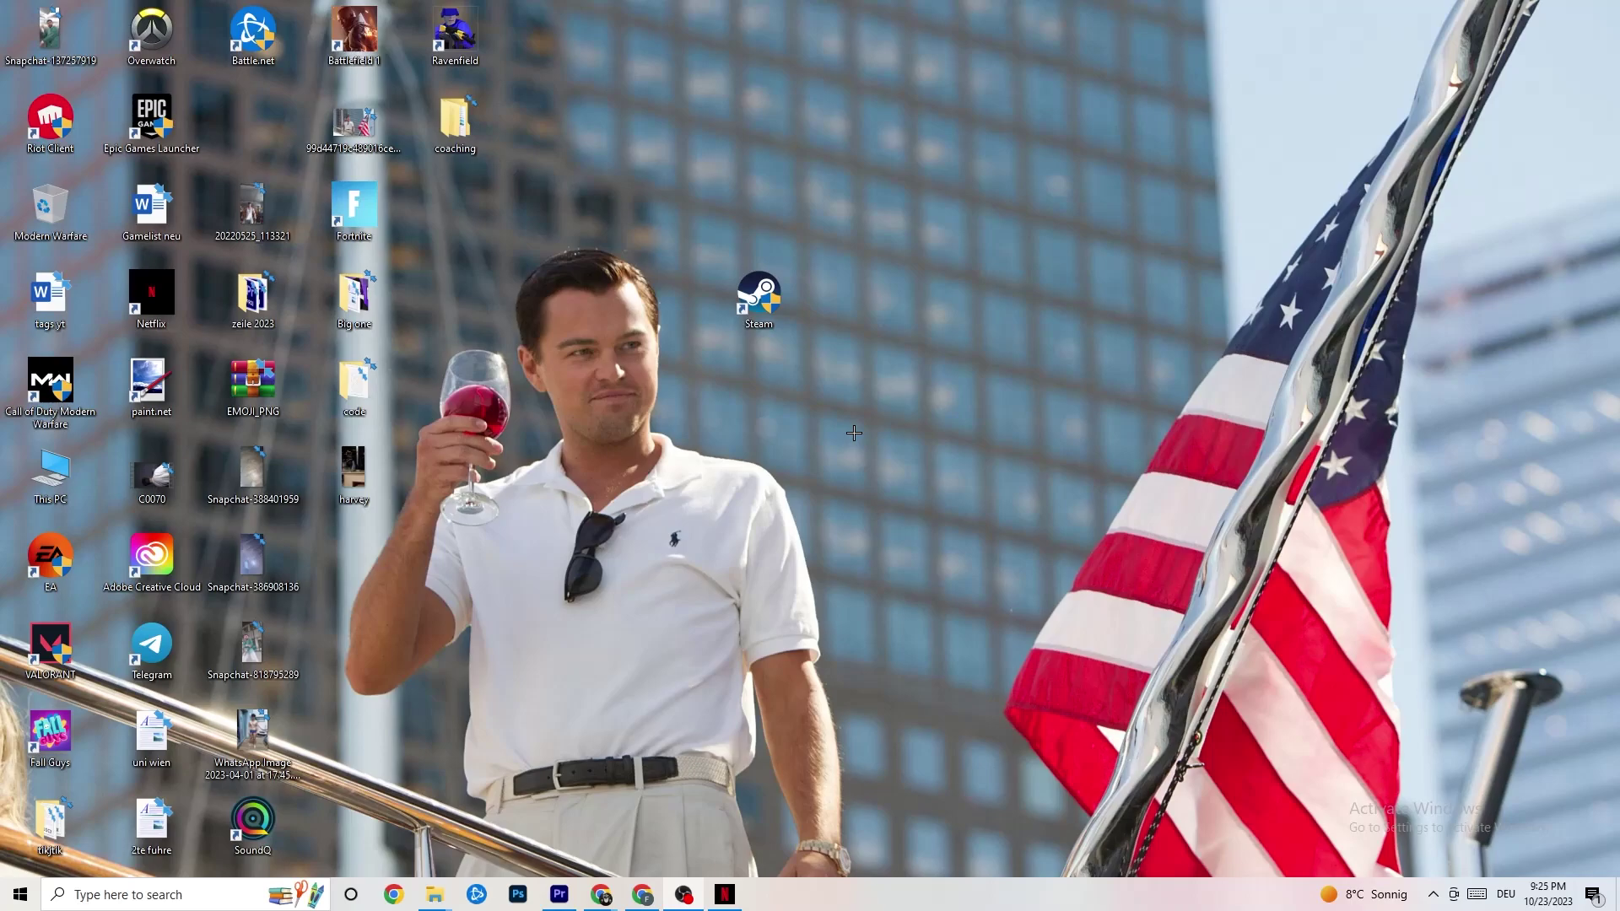
{"action": "right_click", "coordinate": [783, 319]}
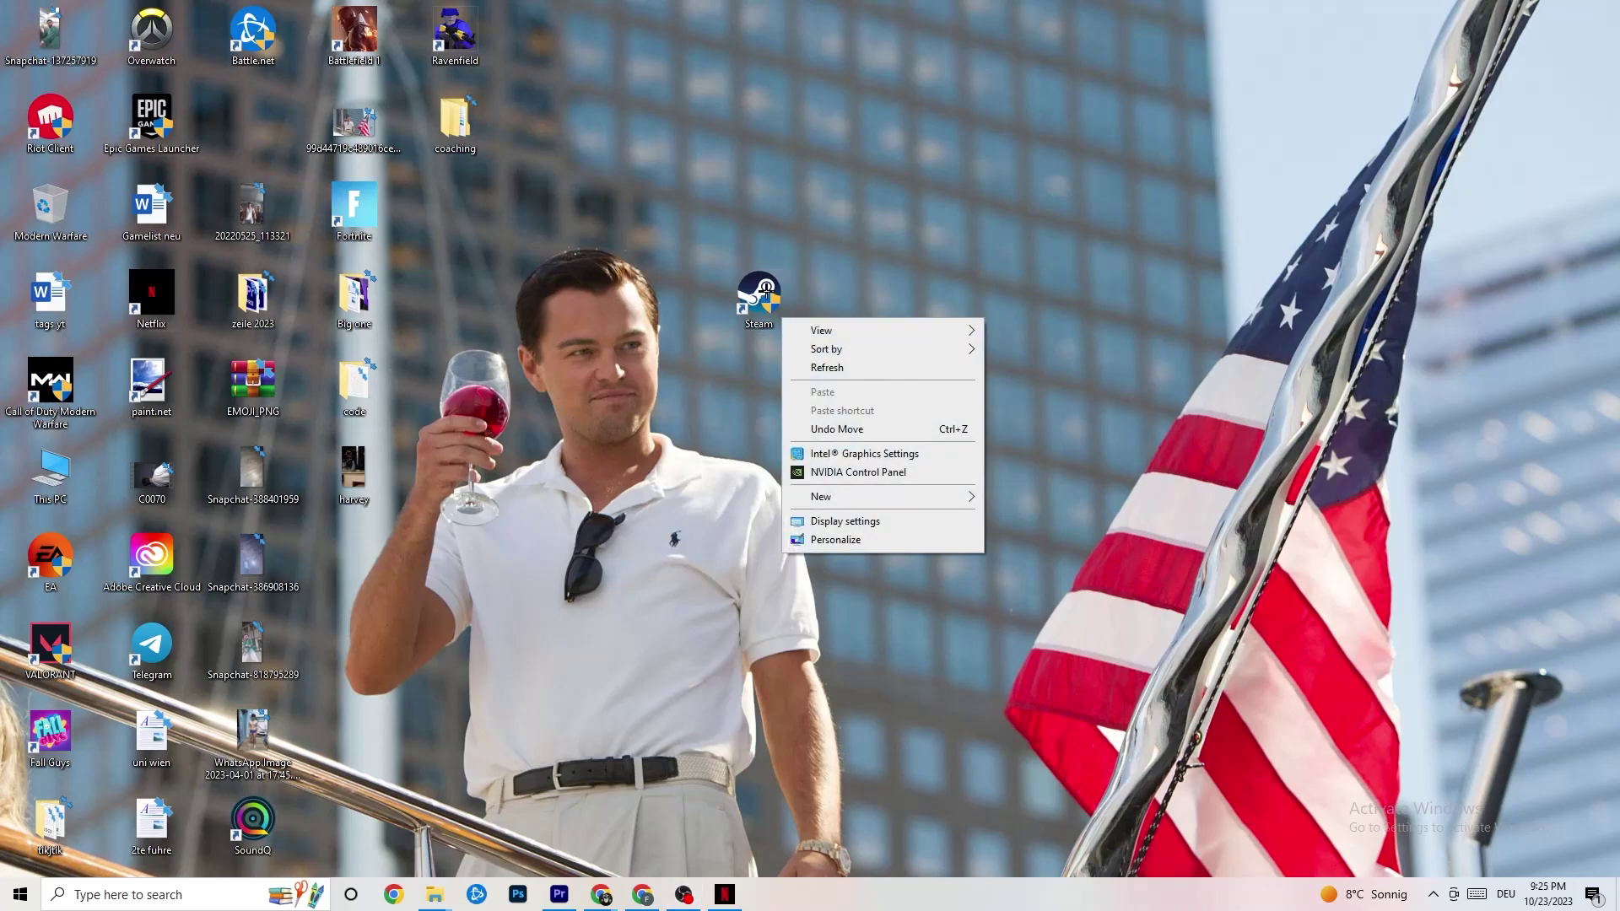
{"action": "right_click", "coordinate": [803, 168]}
{"action": "left_click", "coordinate": [638, 76]}
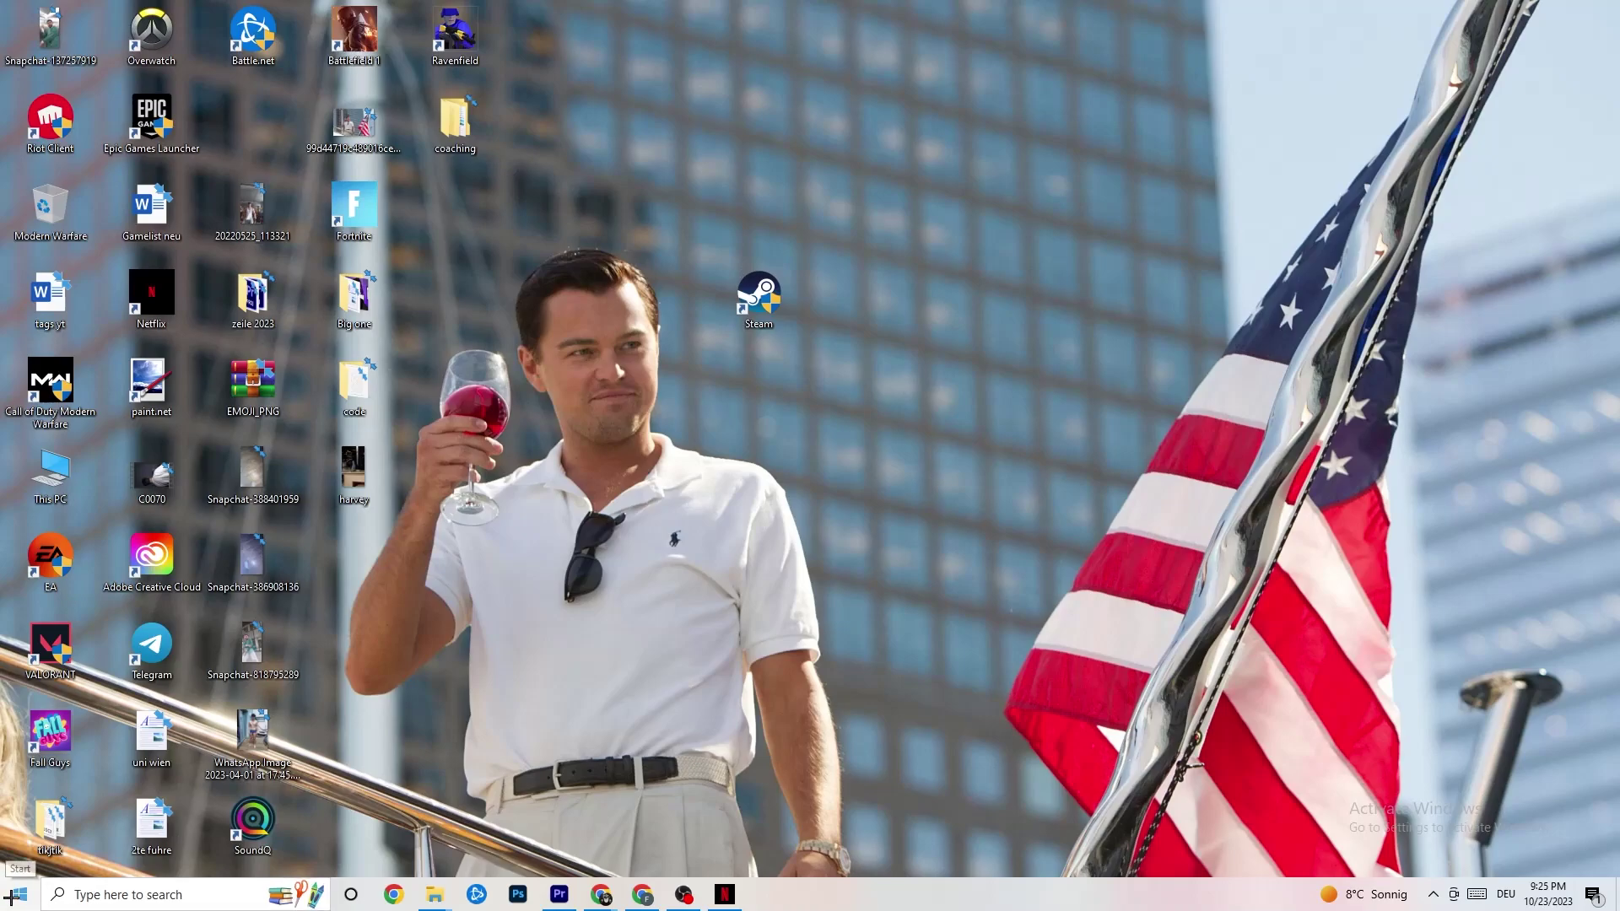
{"action": "left_click", "coordinate": [754, 293]}
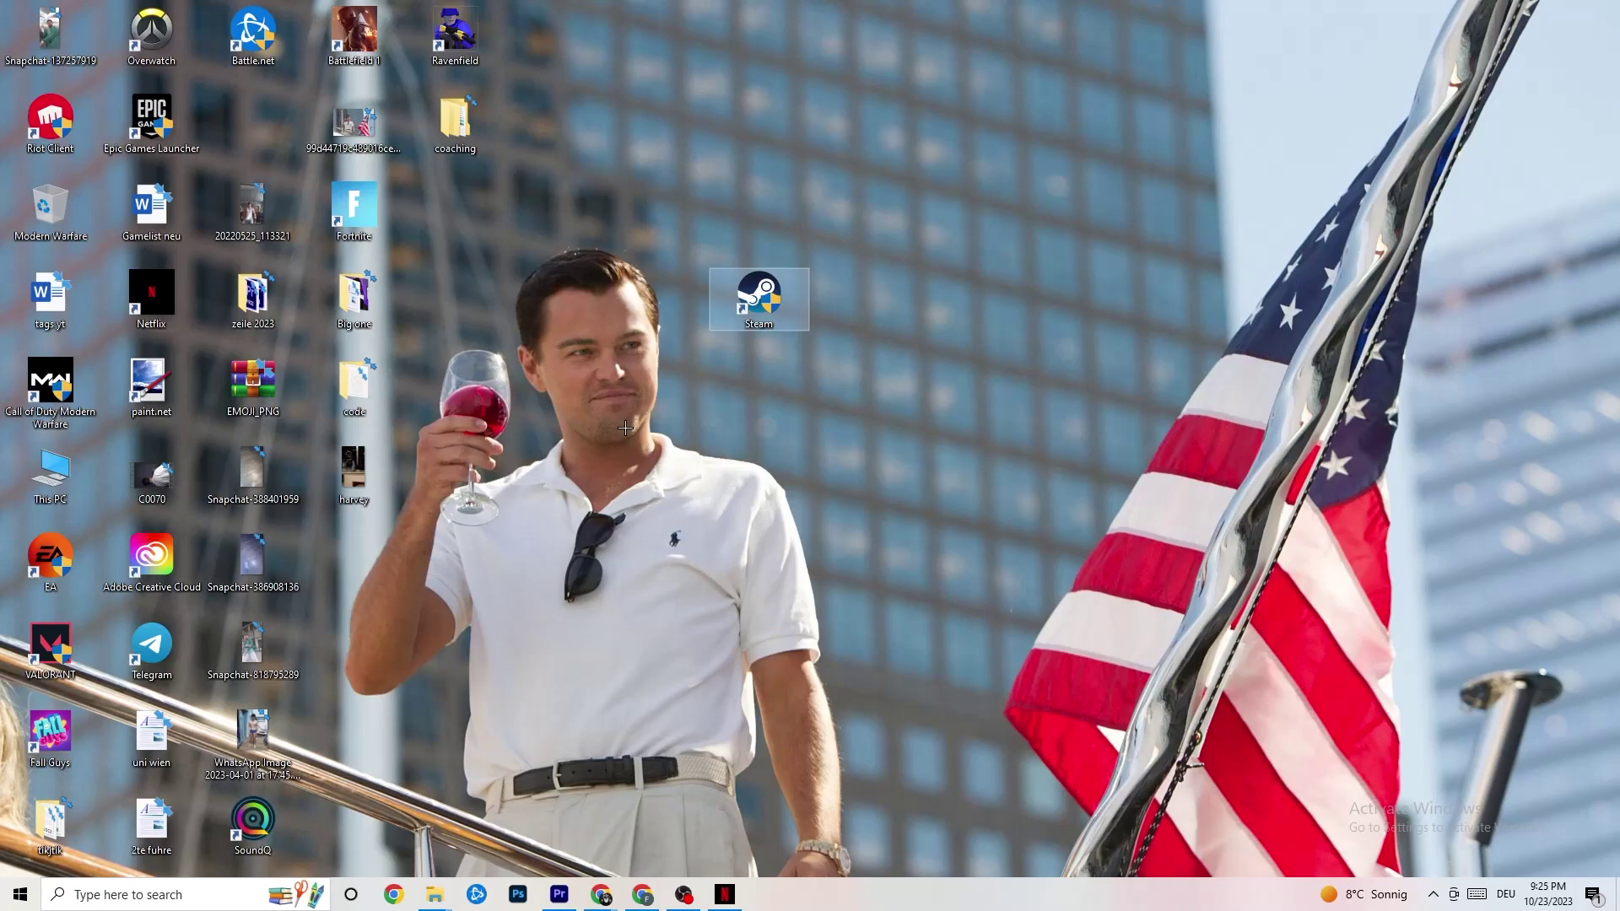
- Open Task Manager in a maximized window and review the running processes and the actions available for Windows Explorer
{"action": "right_click", "coordinate": [899, 906]}
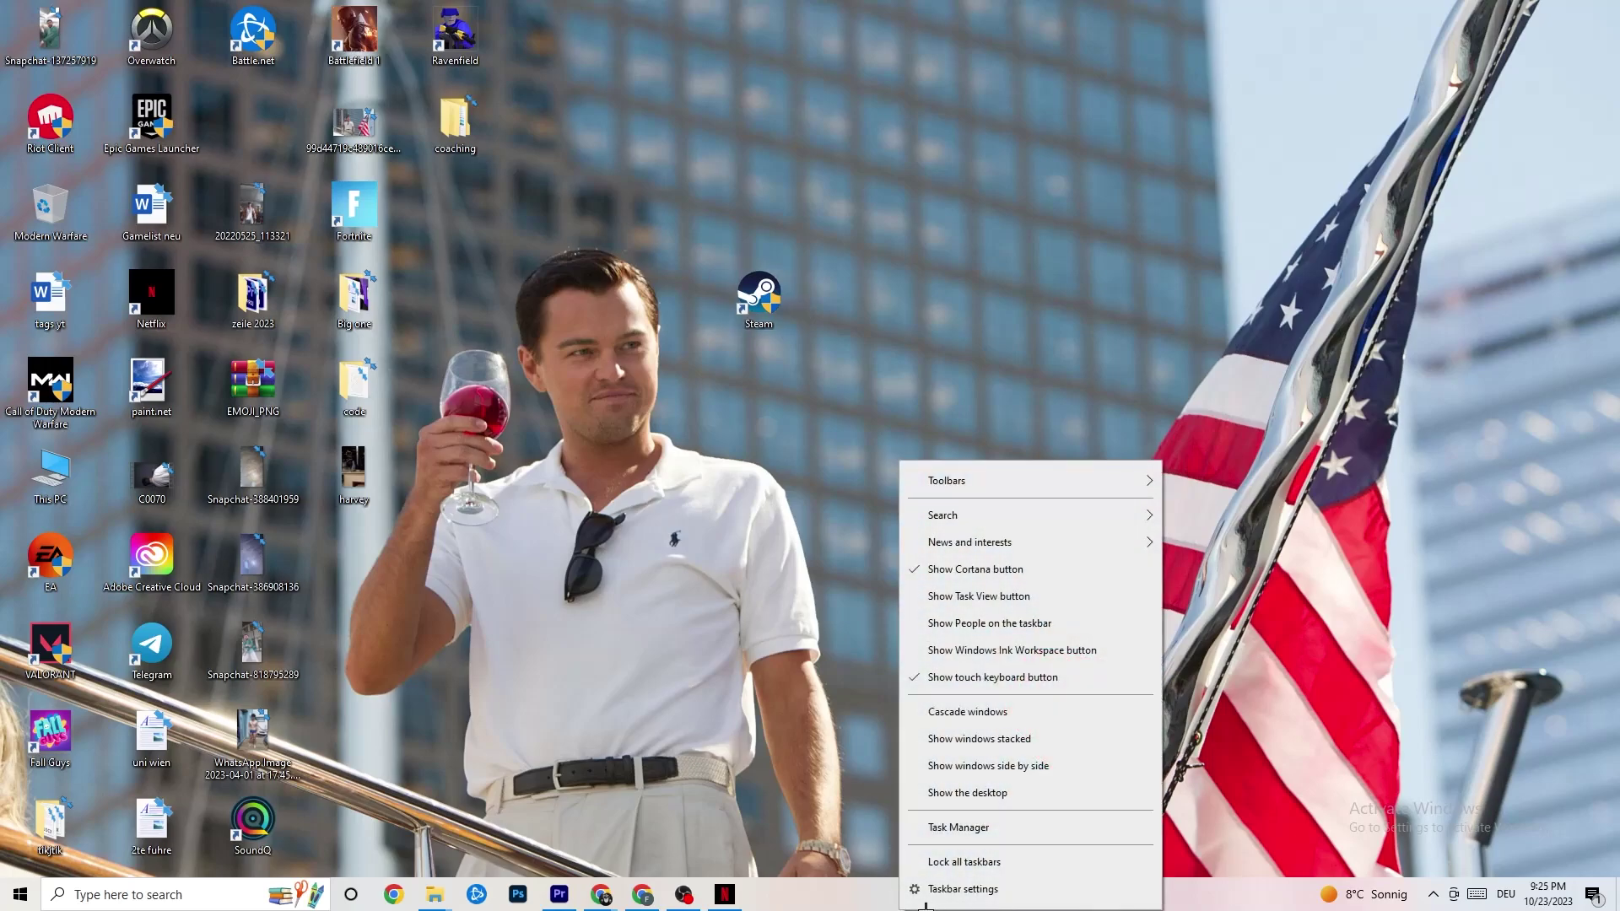
{"action": "left_click", "coordinate": [995, 831]}
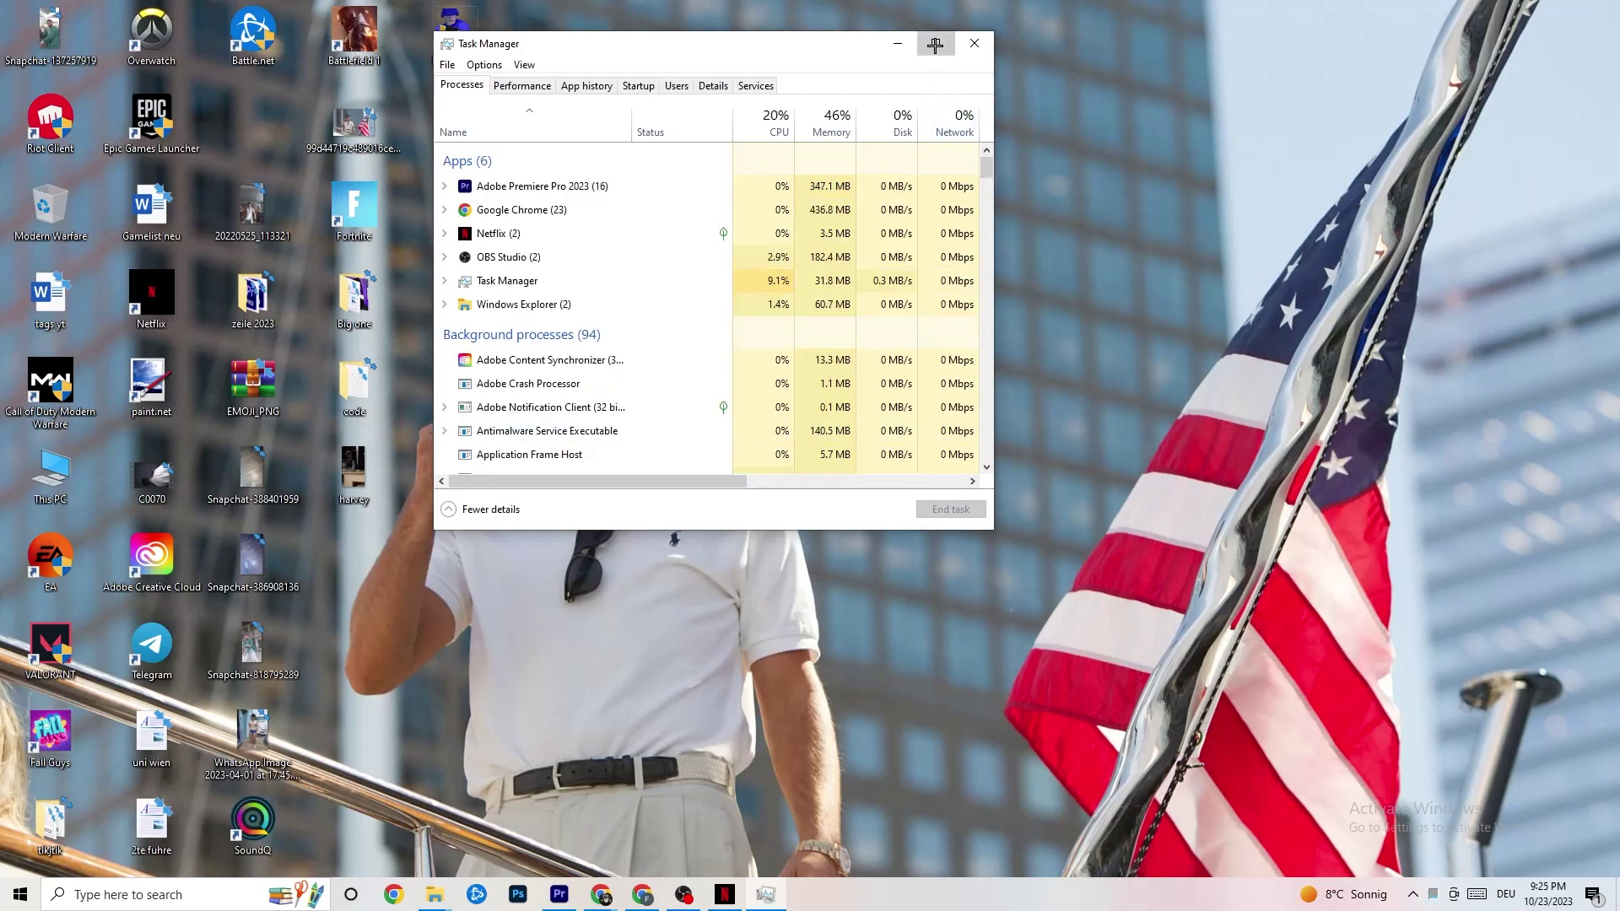
{"action": "left_click", "coordinate": [935, 43]}
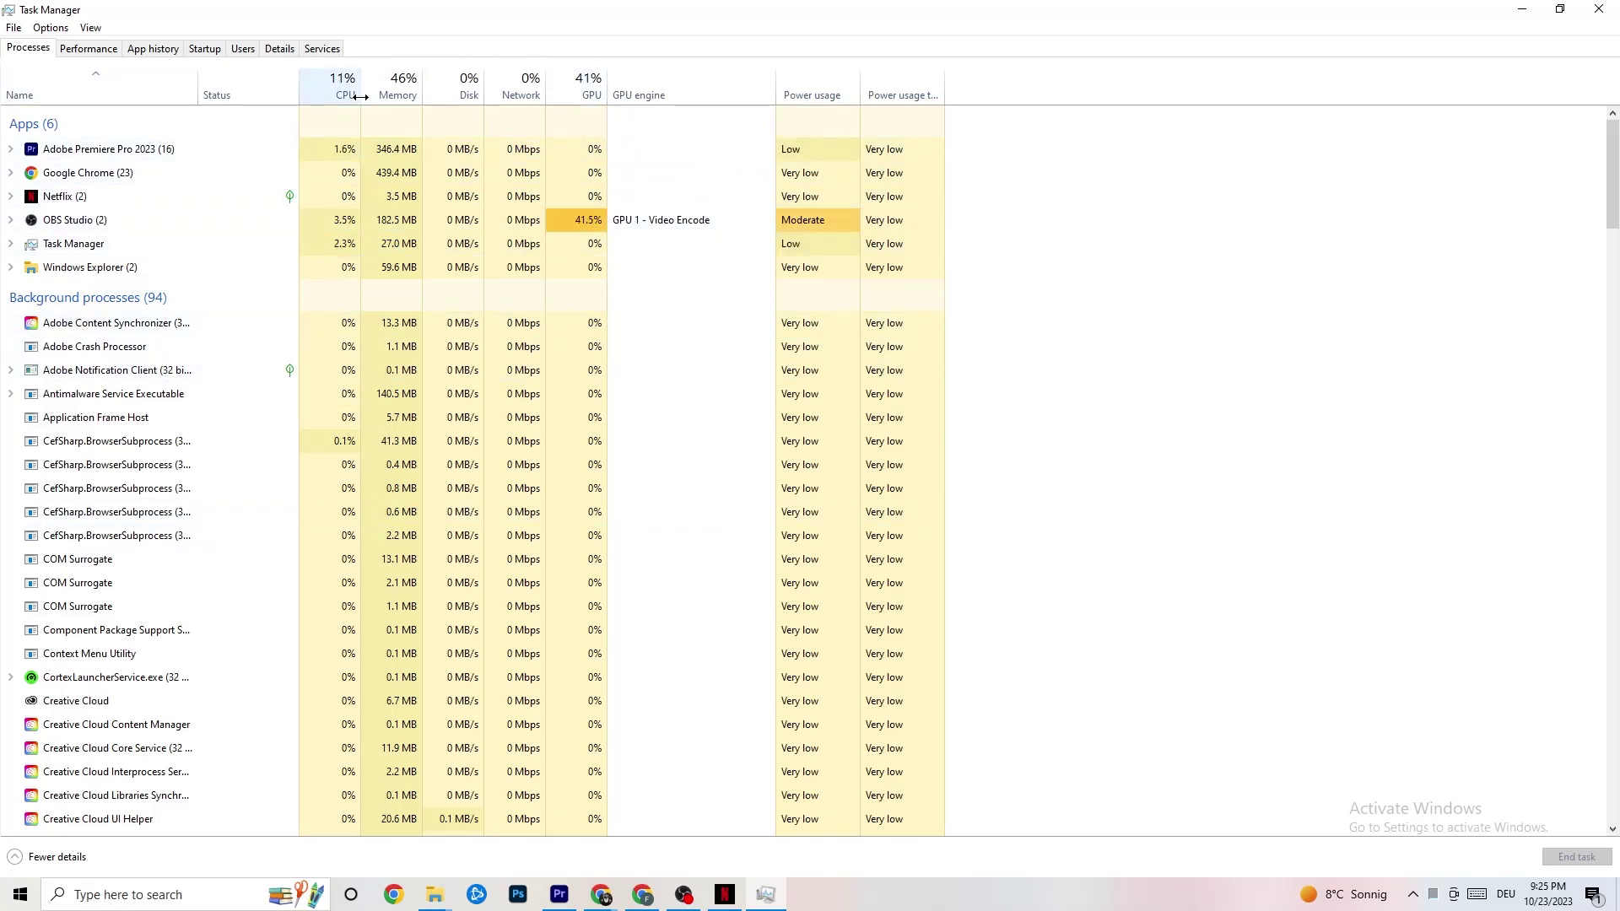
{"action": "right_click", "coordinate": [107, 268]}
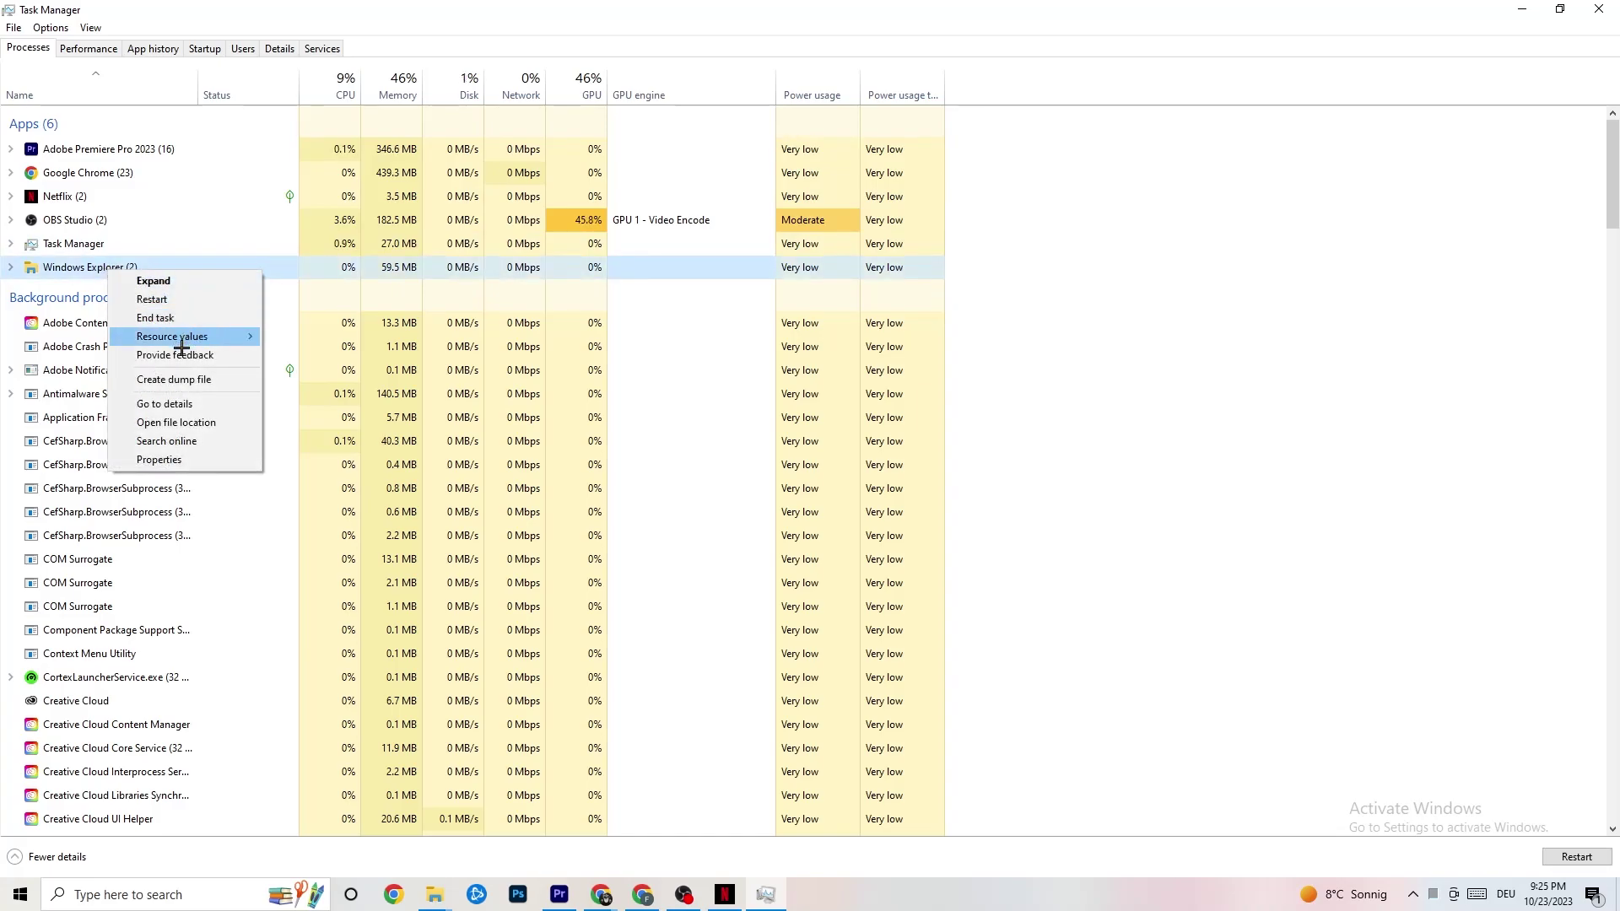
{"action": "left_click", "coordinate": [948, 276]}
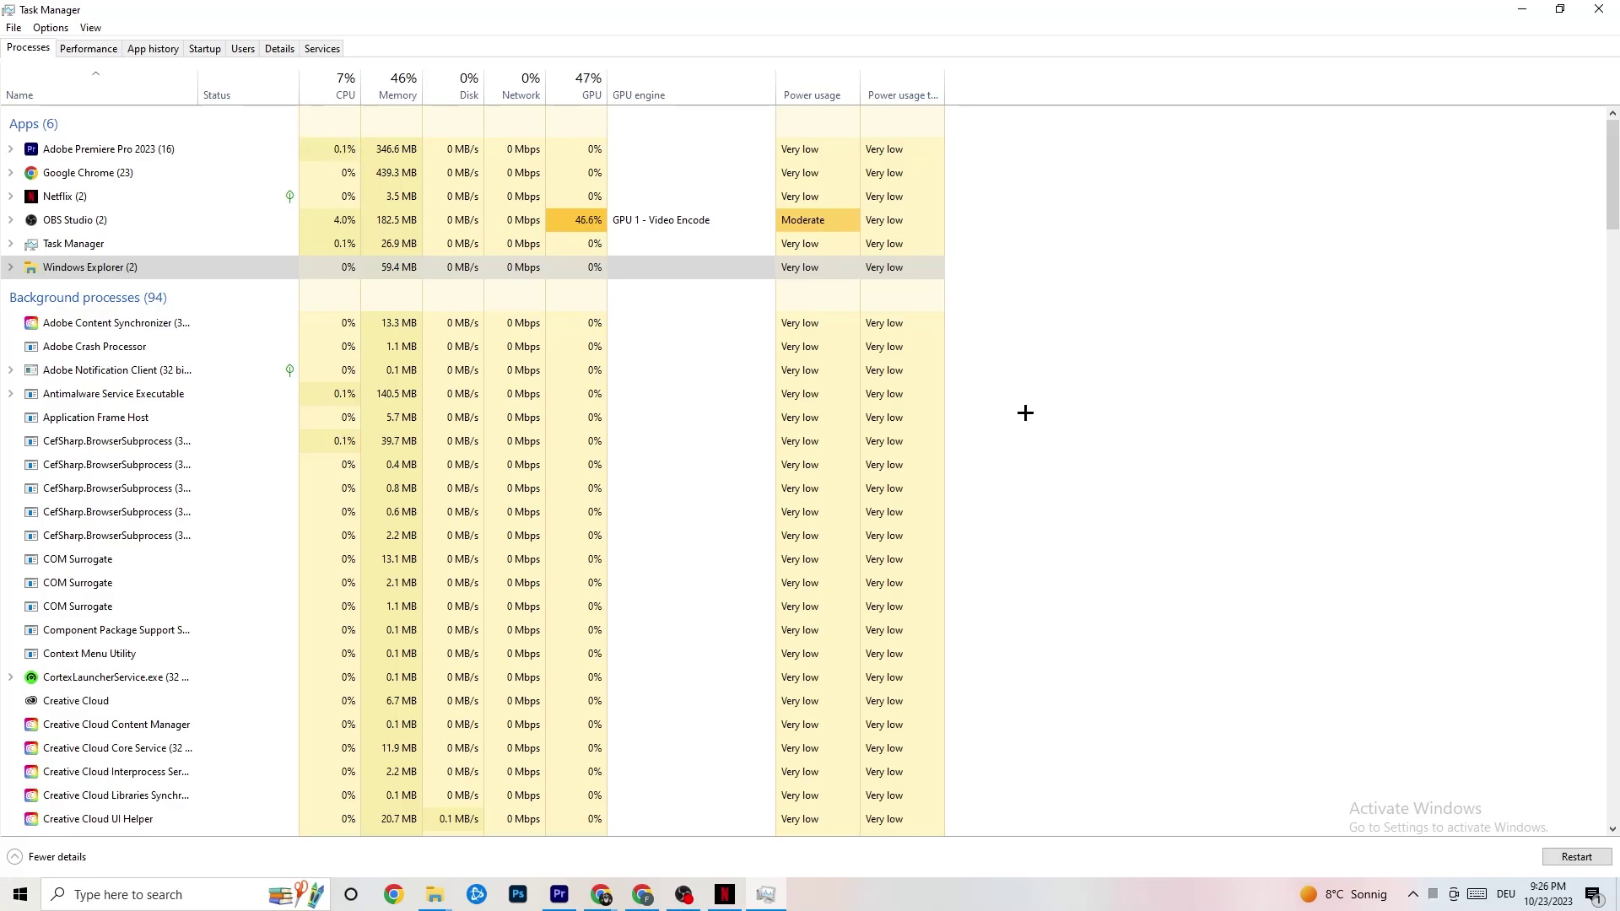
- Review the startup programs and the actions available for the Pivot Software startup entry
{"action": "left_click", "coordinate": [205, 48]}
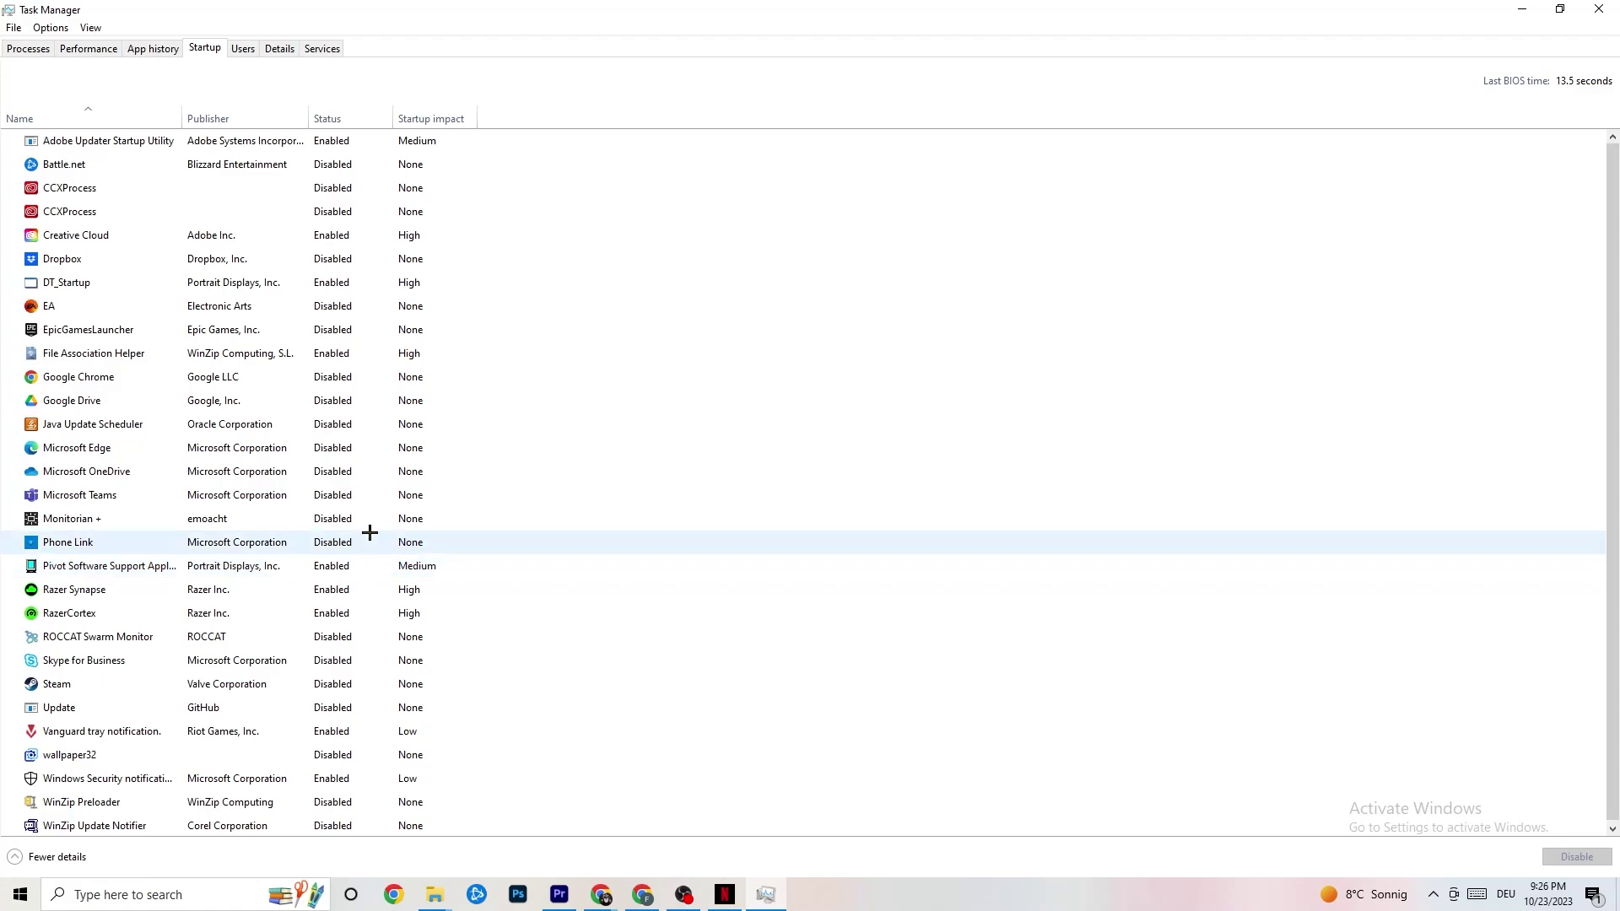
{"action": "right_click", "coordinate": [329, 565]}
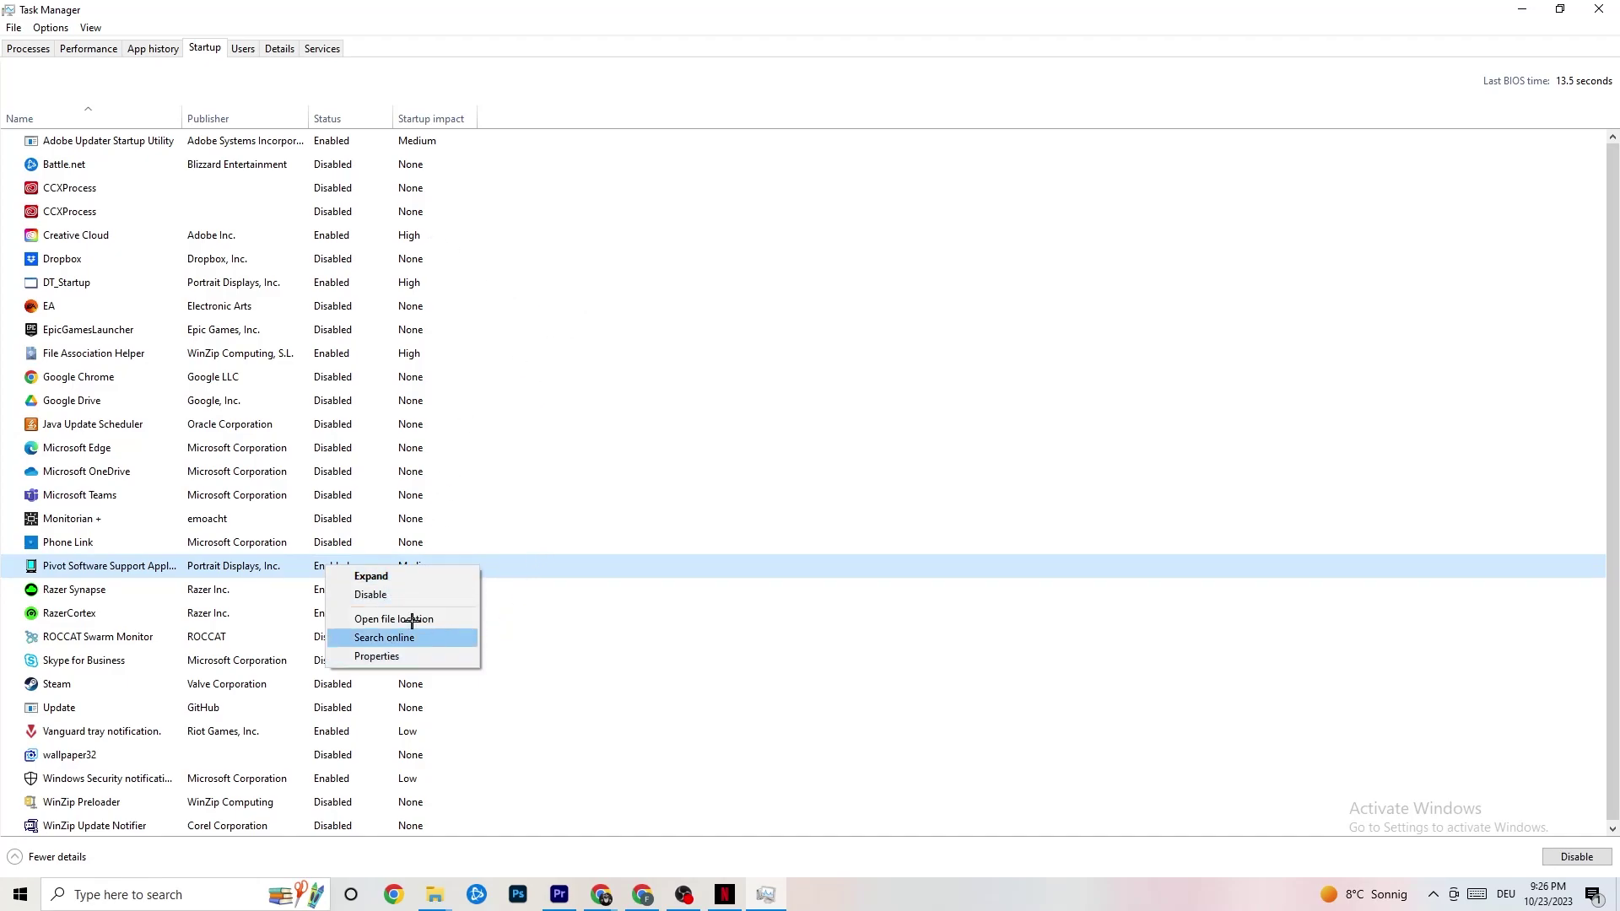
{"action": "left_click", "coordinate": [279, 48]}
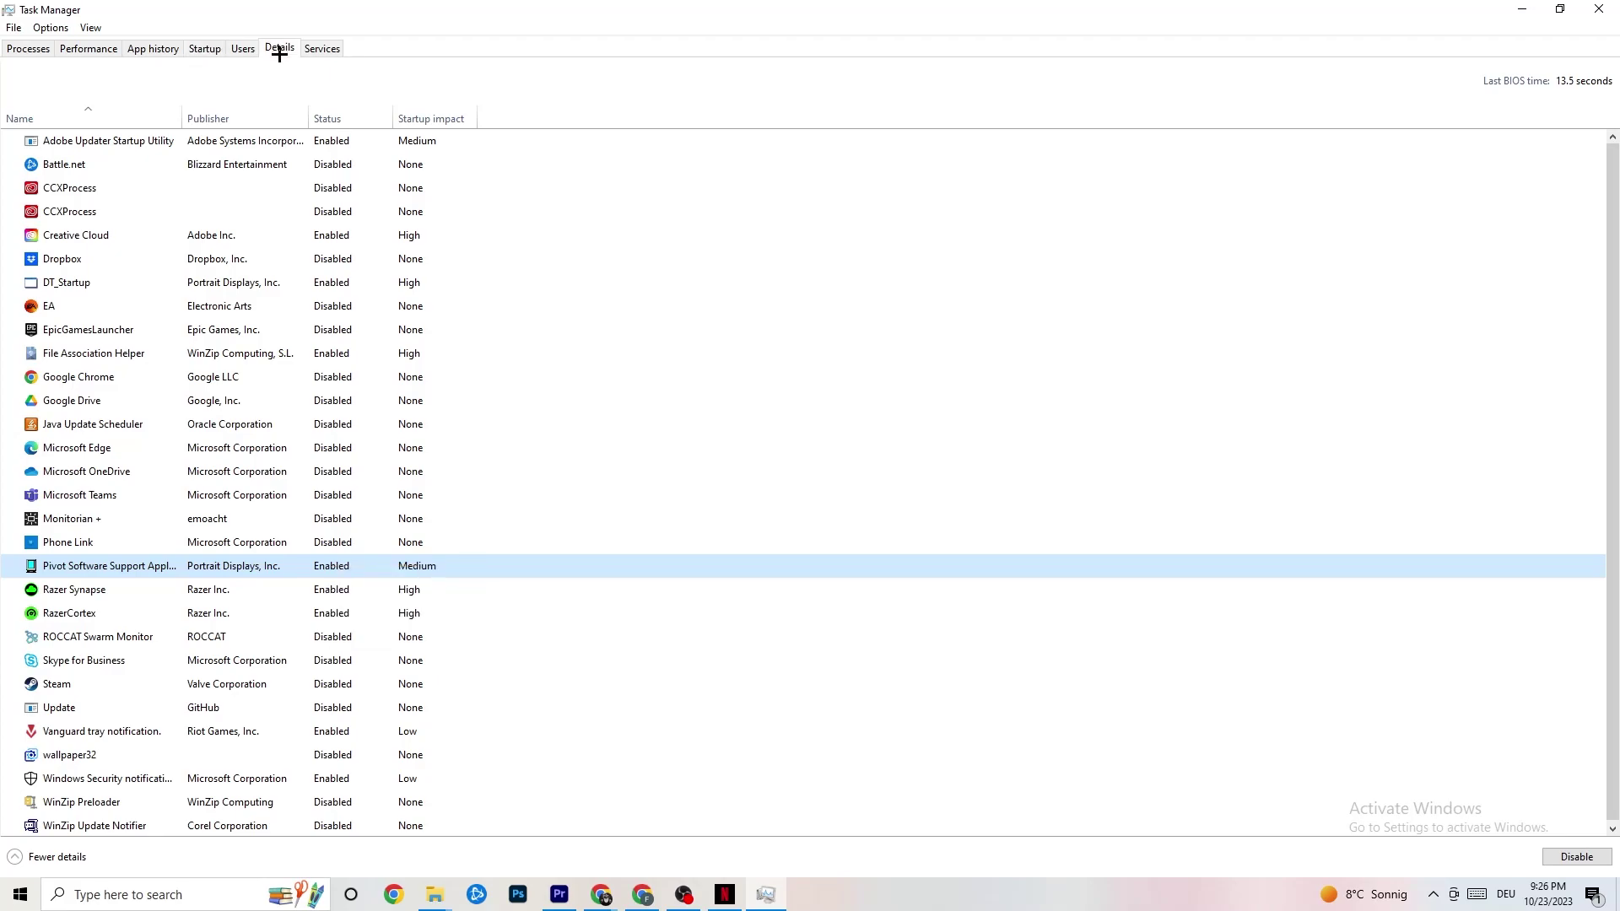
- Review the priority options of the Adobe Premiere Pro process in Task Manager's detailed process list, and close Task Manager
{"action": "left_click", "coordinate": [279, 48]}
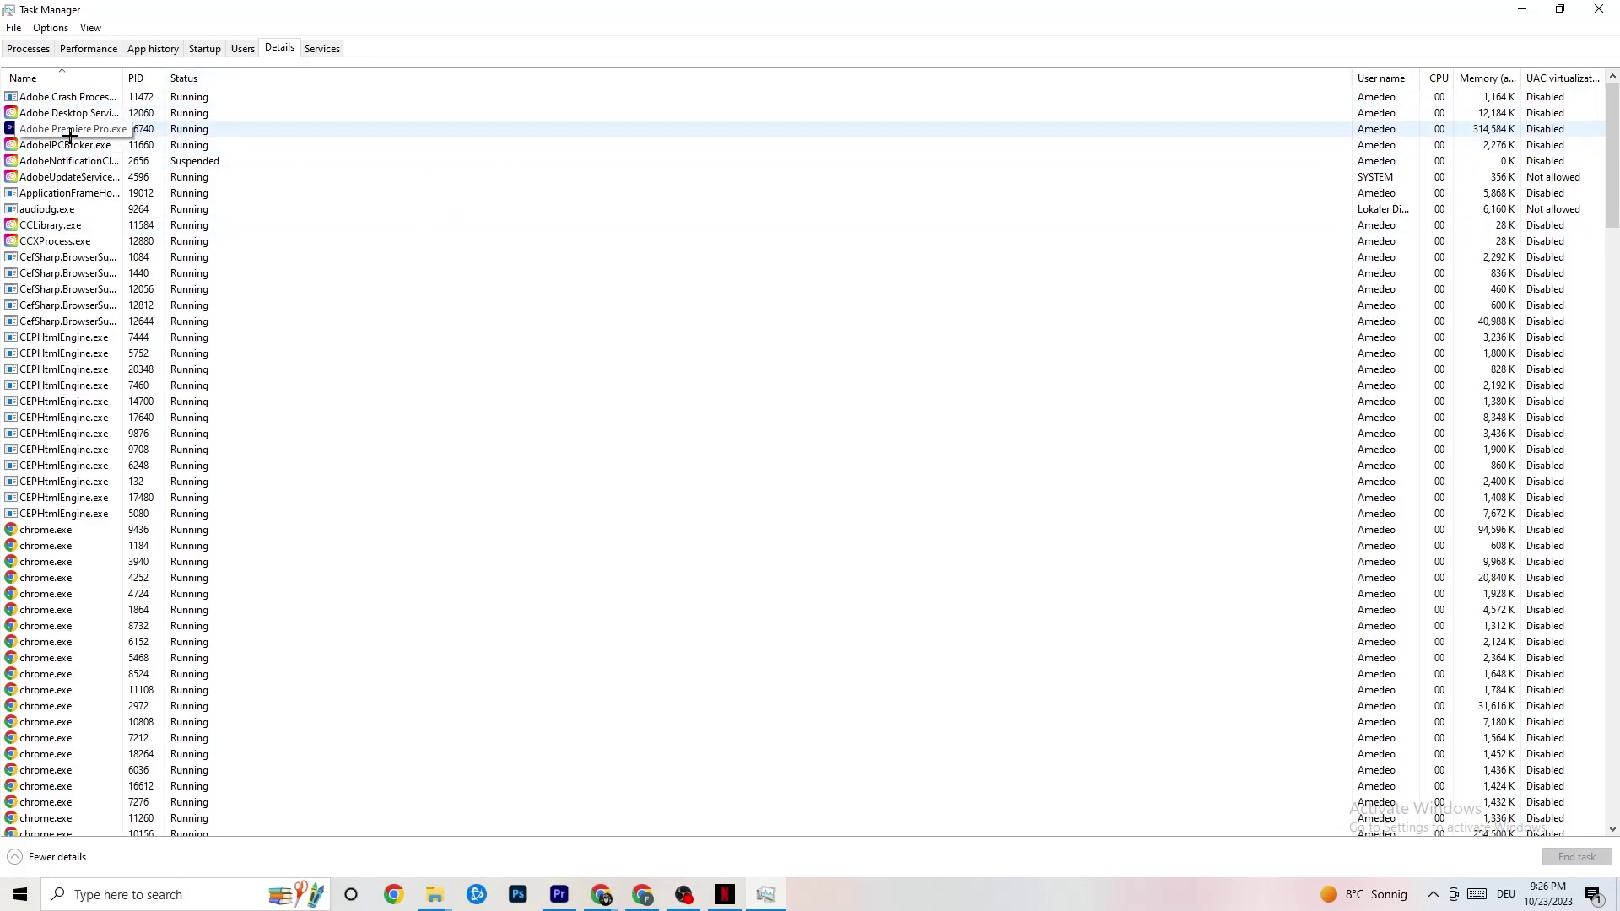
{"action": "right_click", "coordinate": [71, 136]}
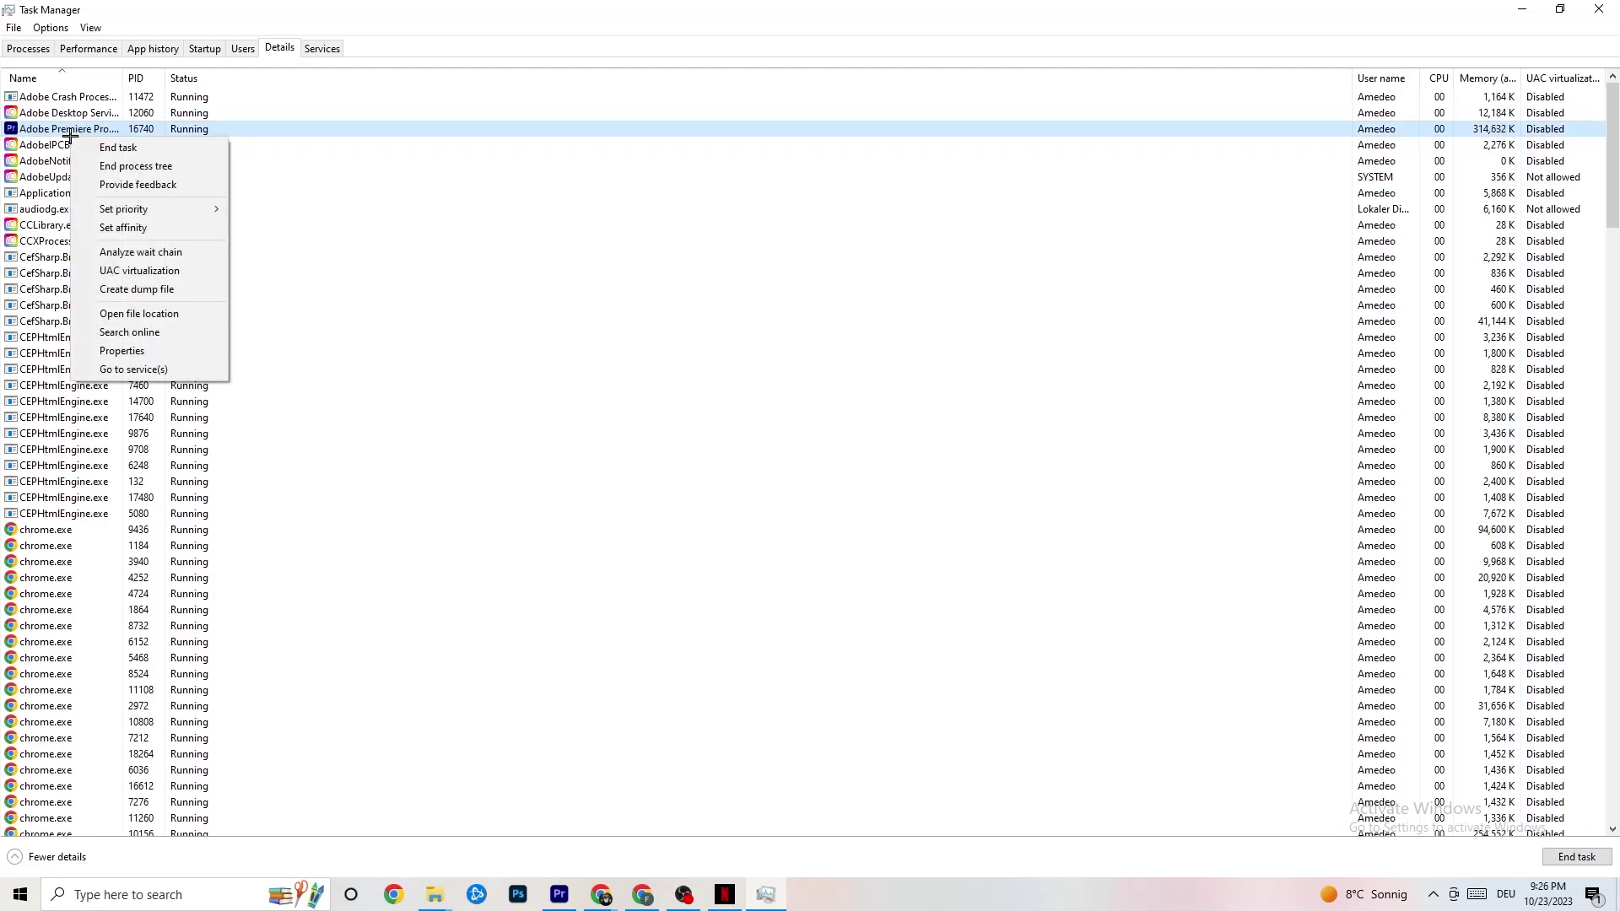
{"action": "mouse_move", "coordinate": [194, 208]}
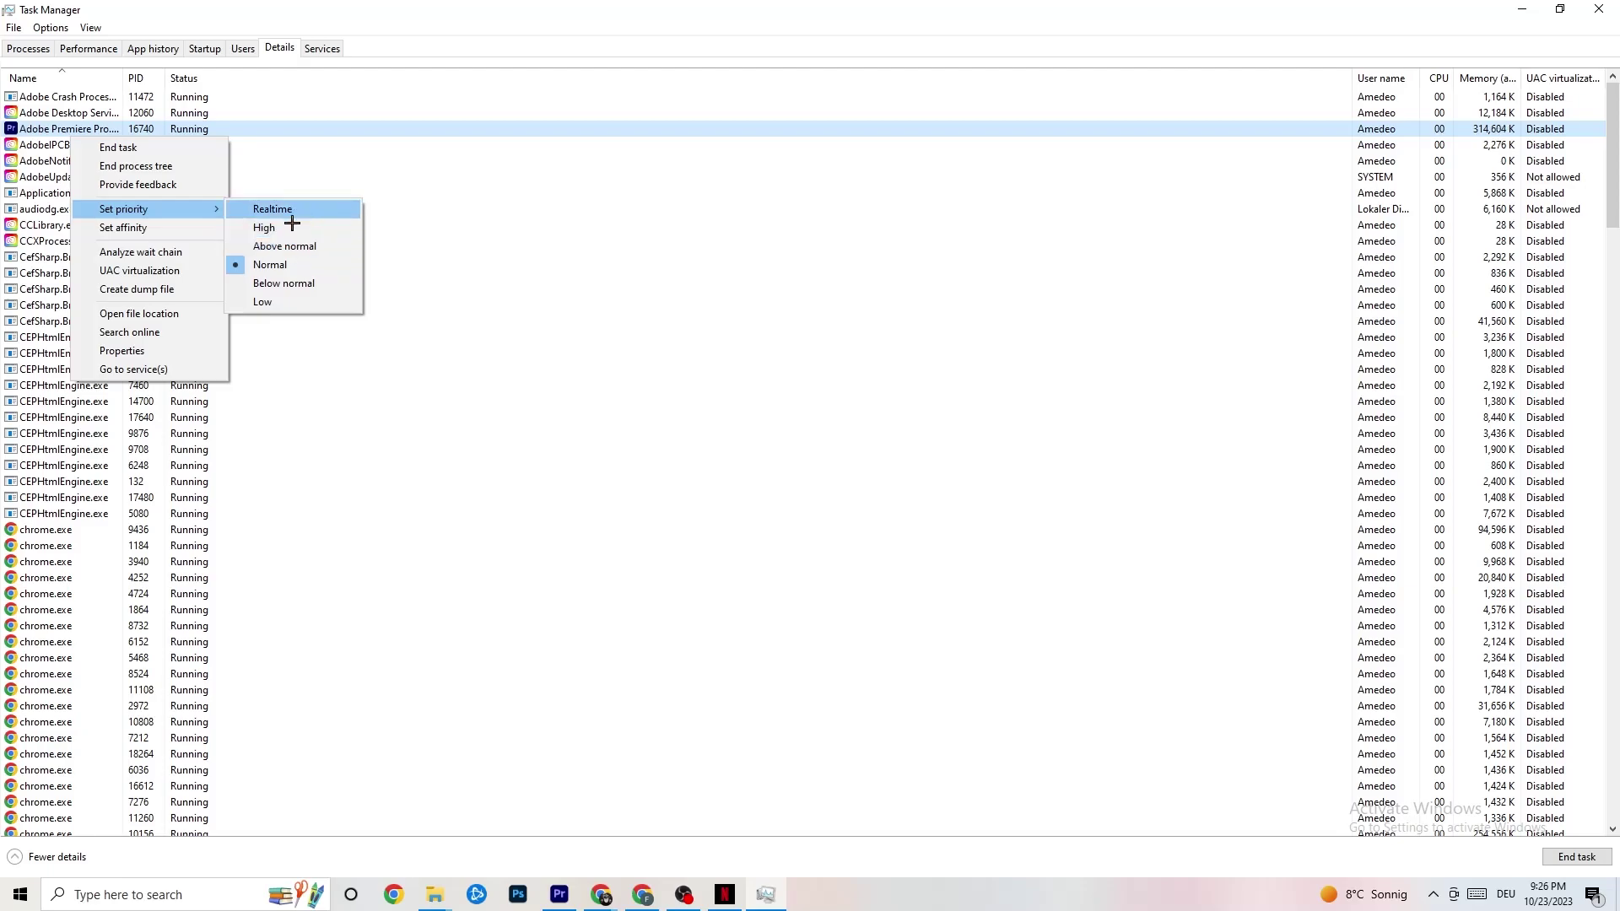
{"action": "left_click", "coordinate": [489, 158]}
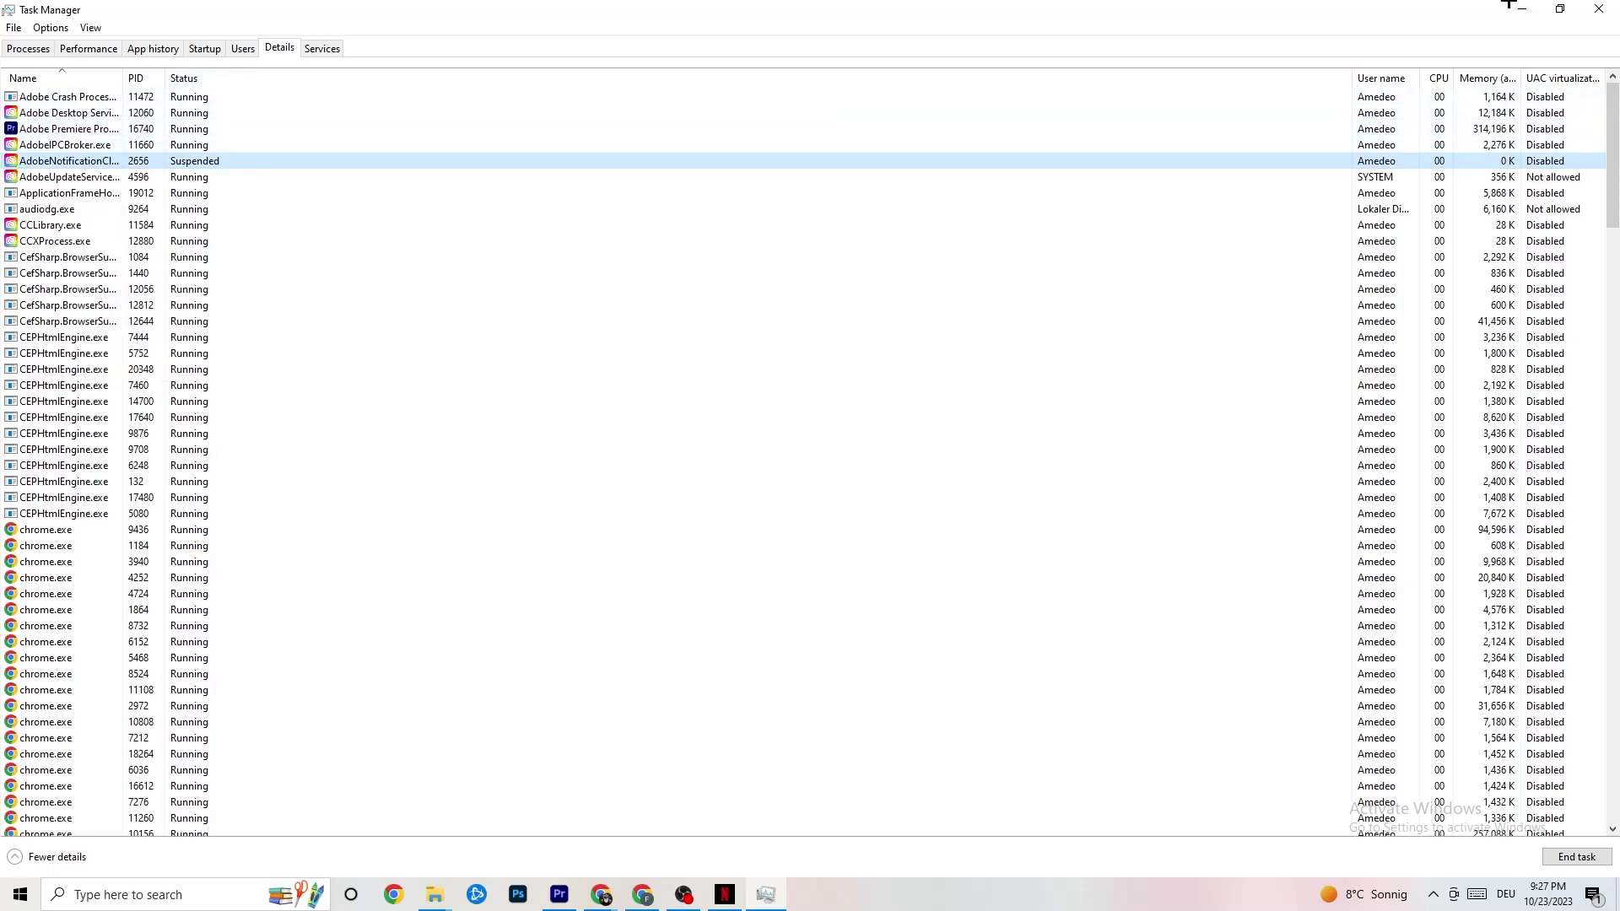
{"action": "left_click", "coordinate": [1599, 9]}
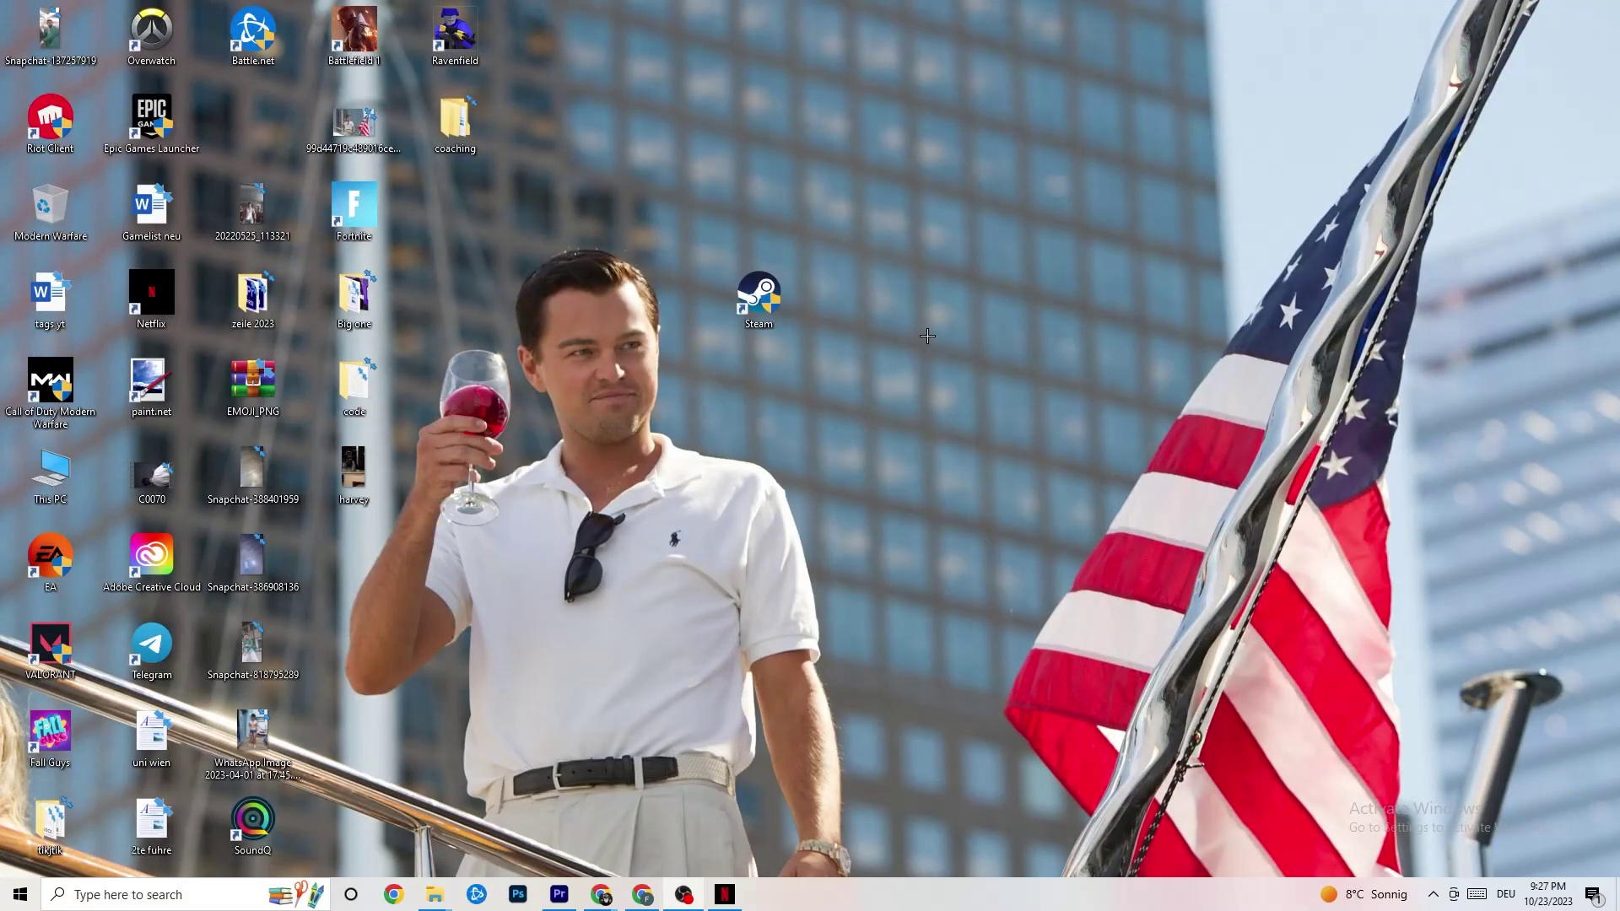
- Review the image preview and resolution settings in NVIDIA Control Panel, and close it
{"action": "right_click", "coordinate": [906, 160]}
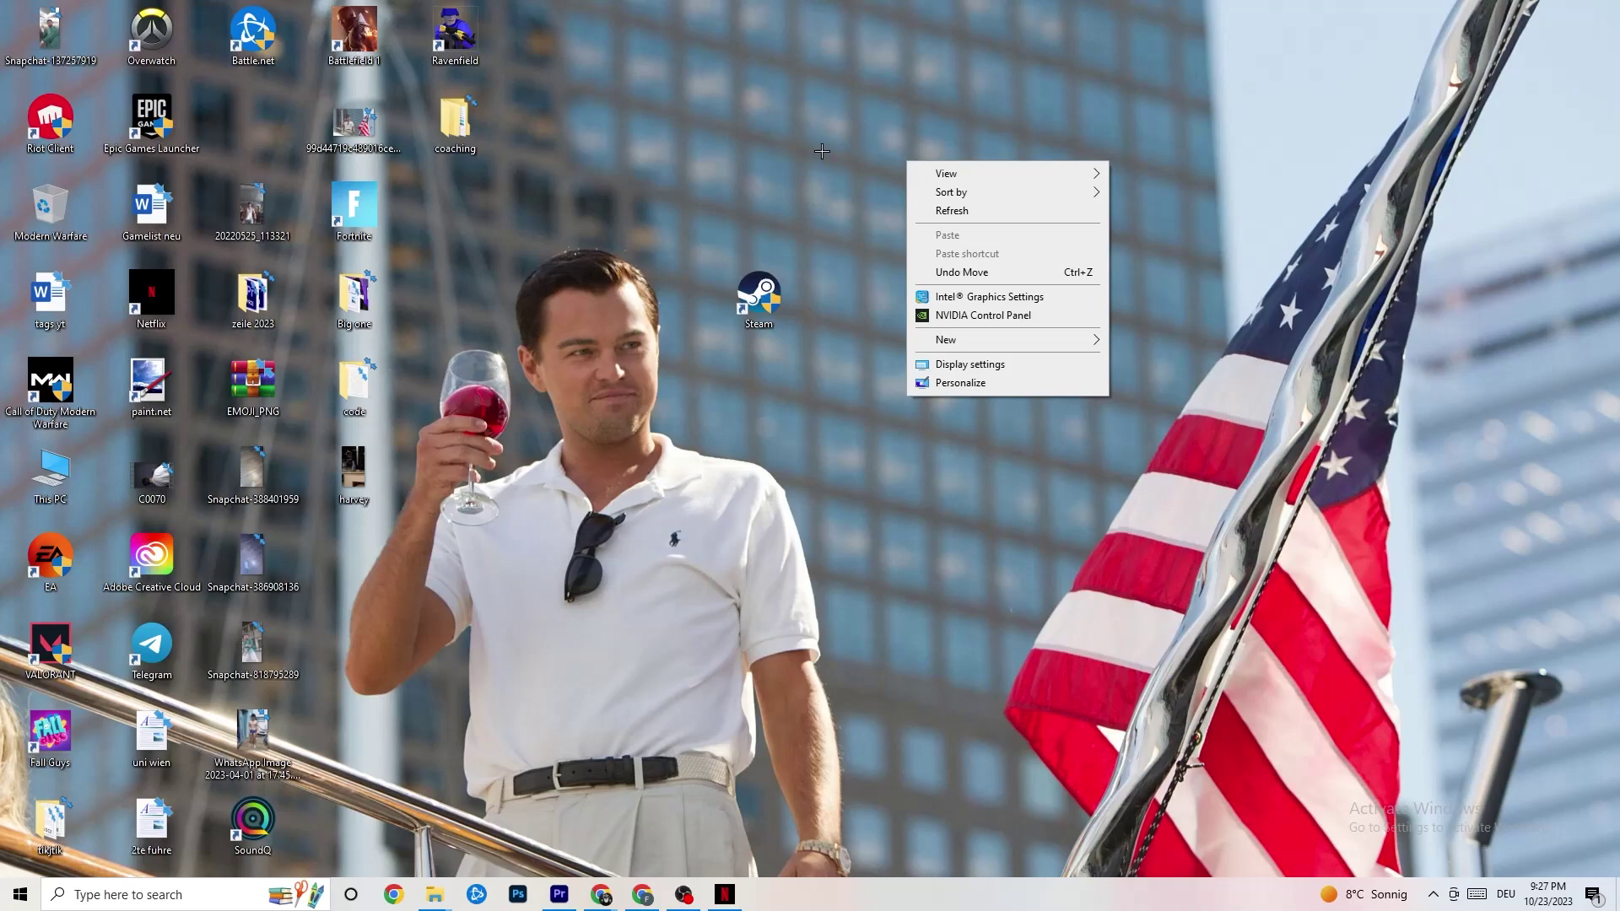
{"action": "left_click", "coordinate": [960, 317]}
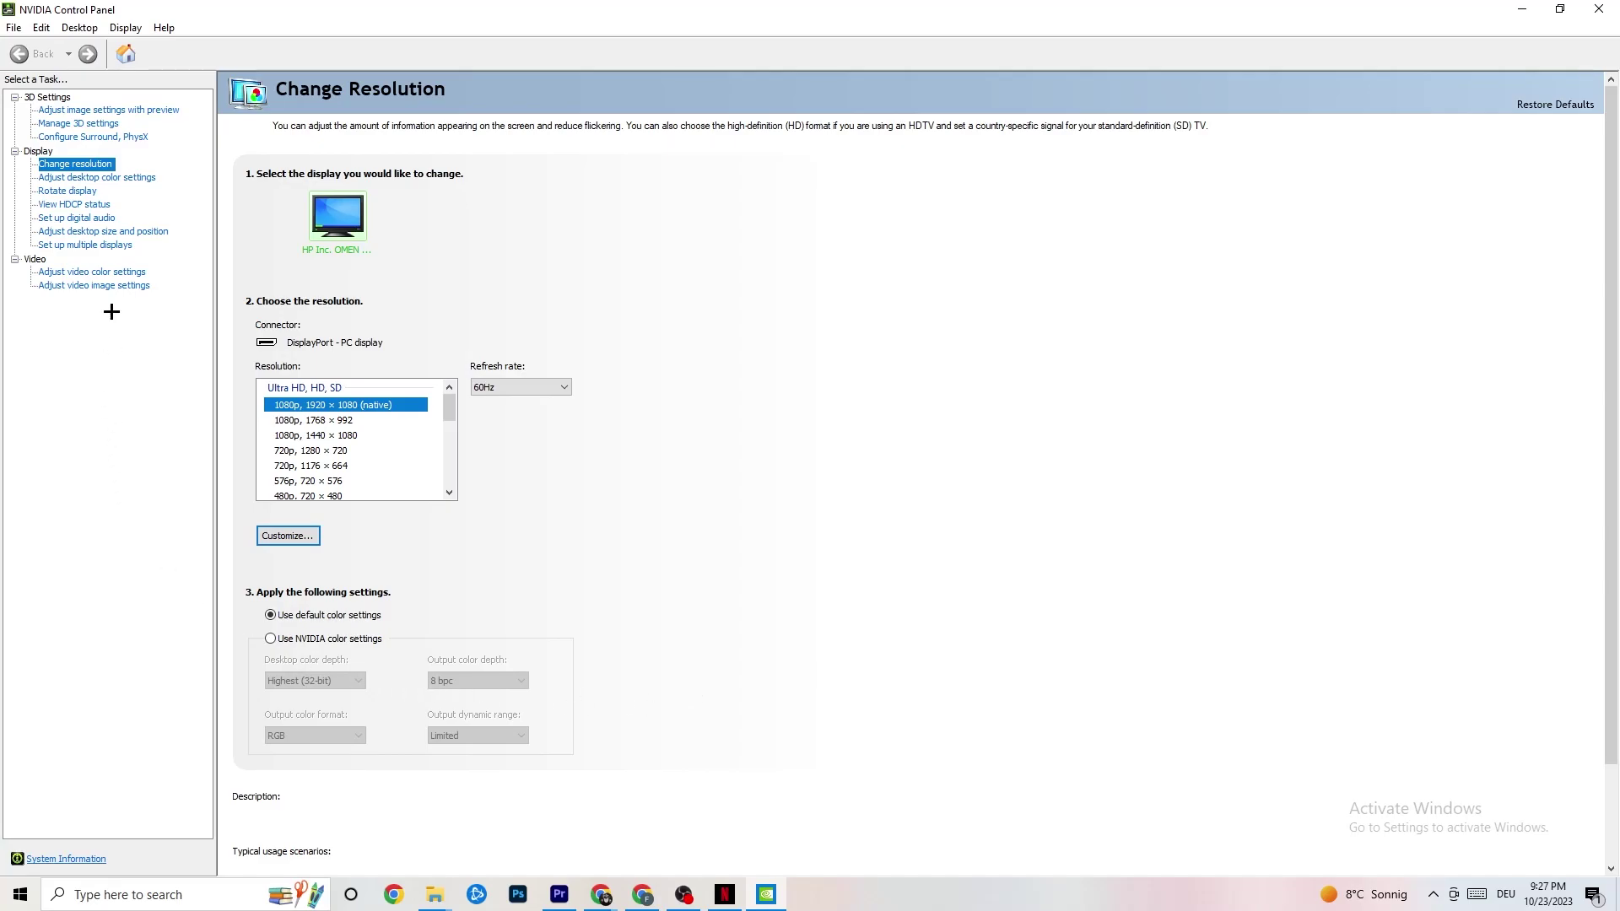
{"action": "left_click", "coordinate": [91, 112]}
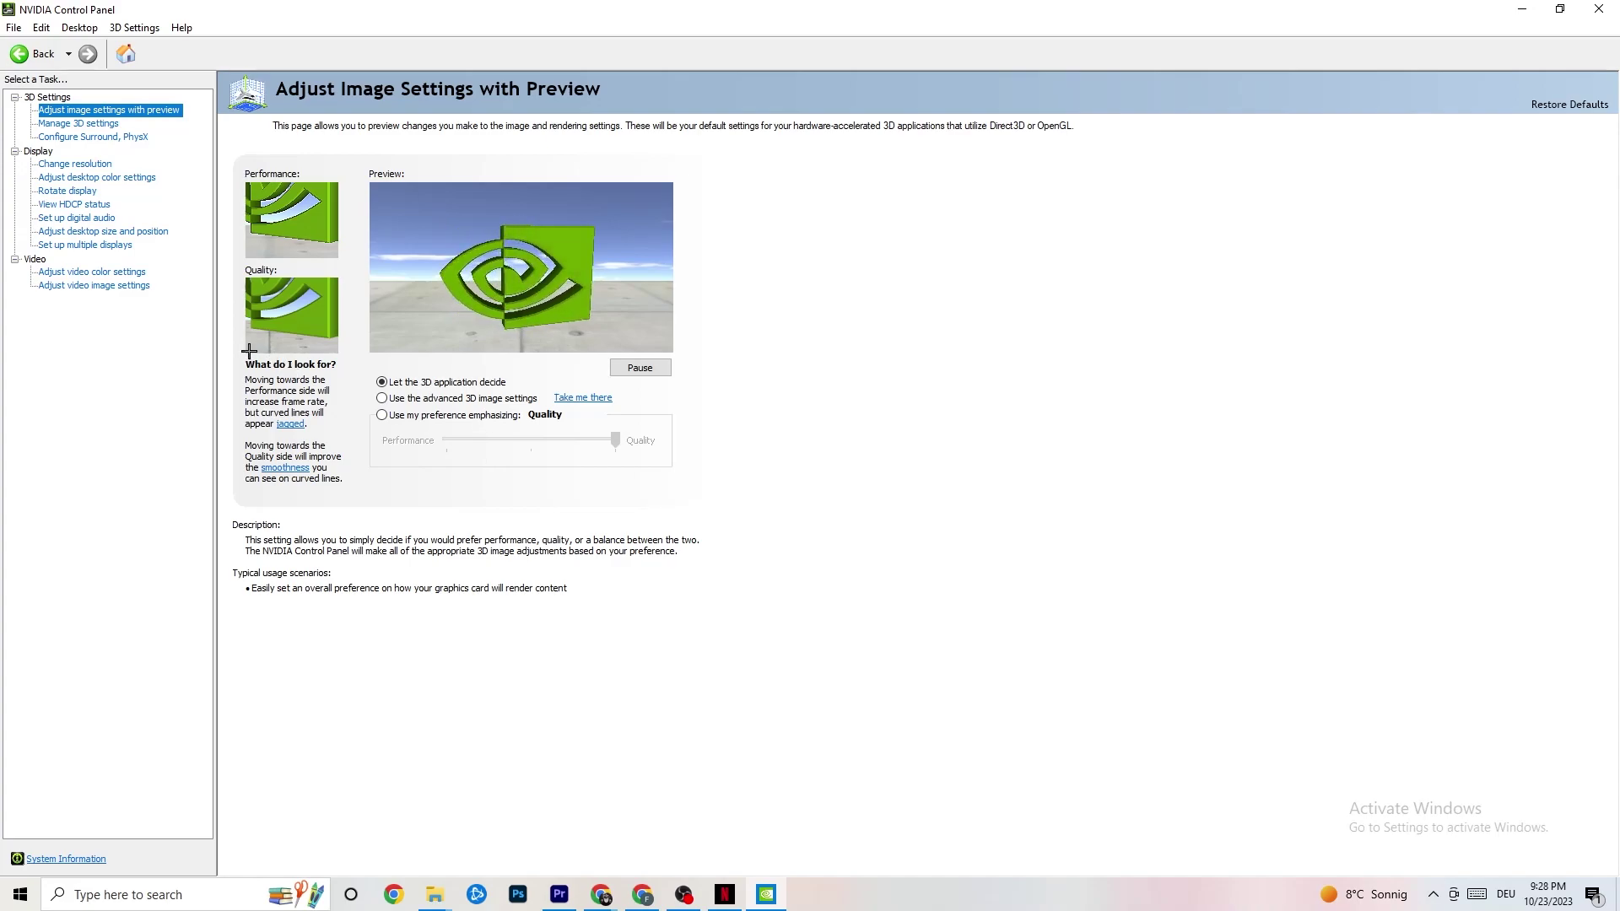
{"action": "left_click", "coordinate": [59, 165]}
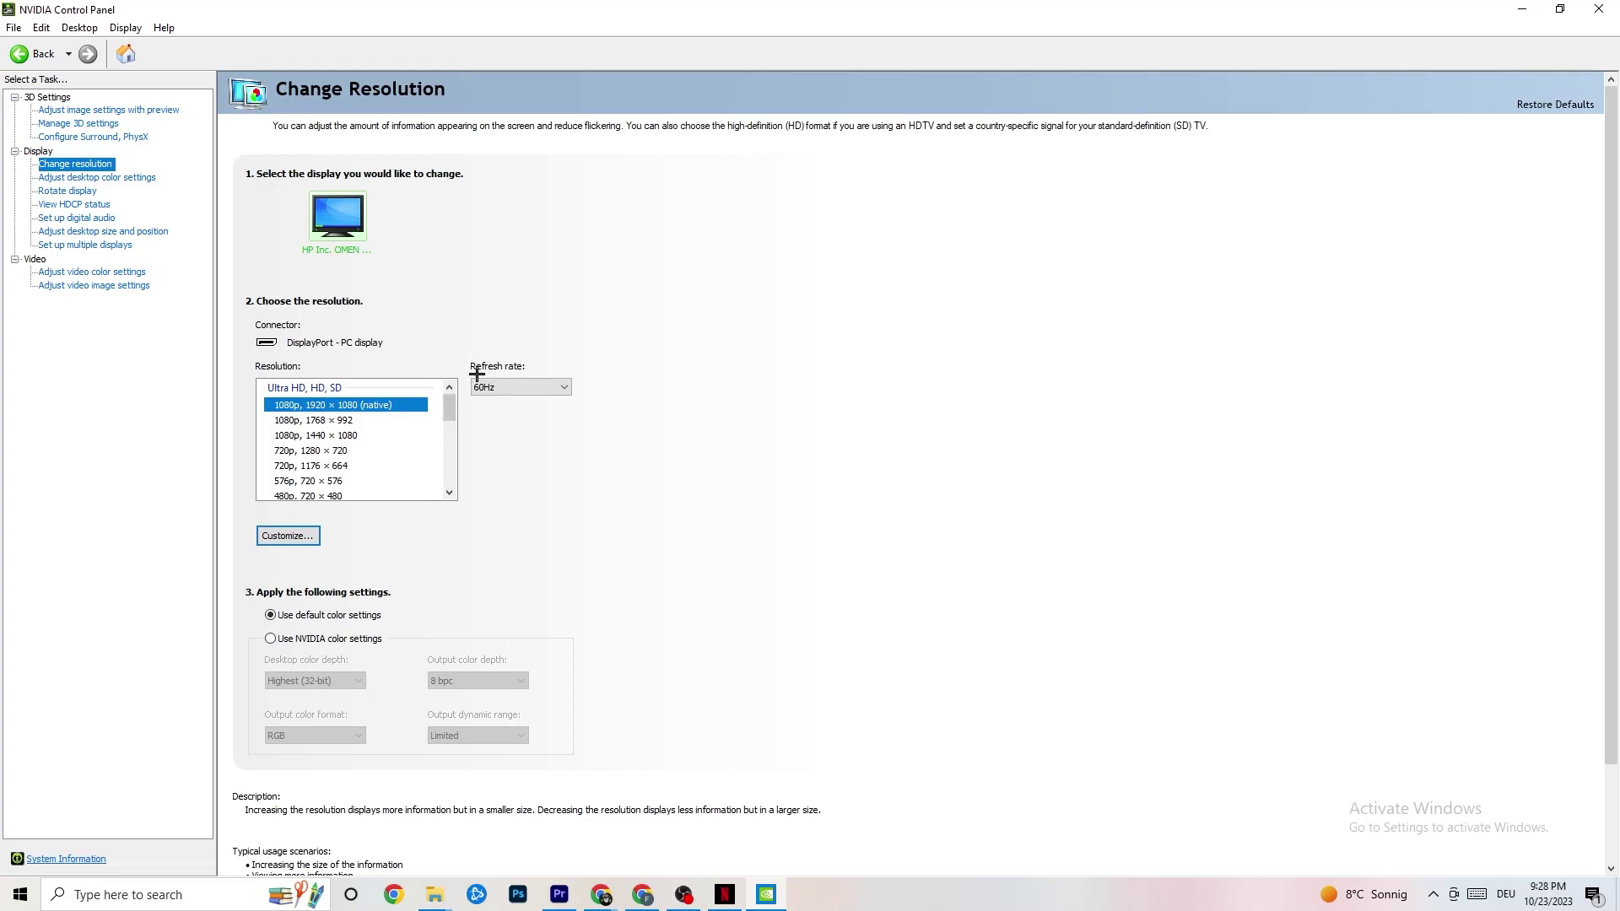
{"action": "left_click", "coordinate": [1598, 7]}
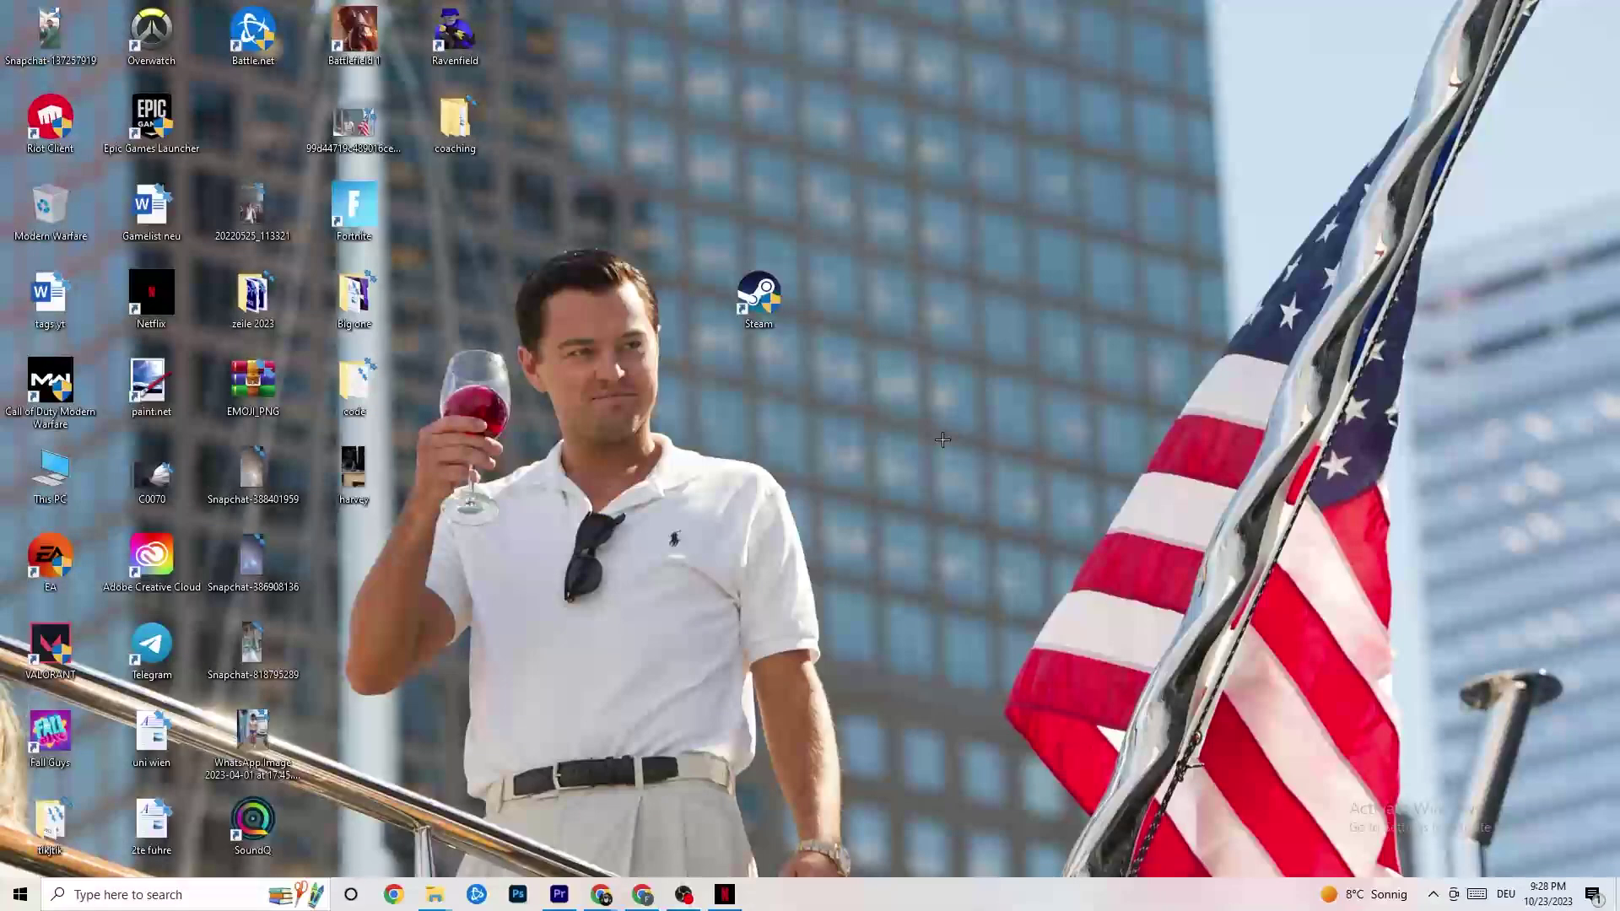